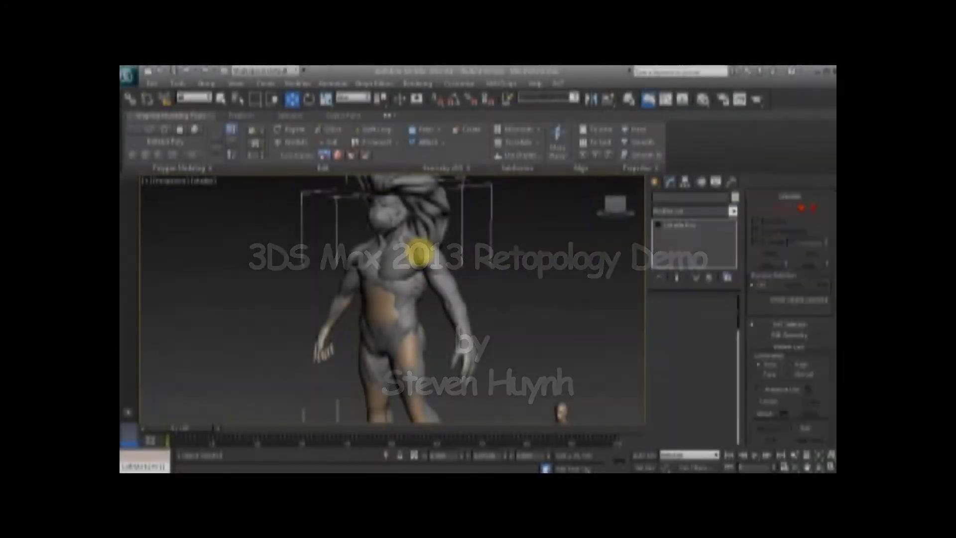
# Select the high-poly character mesh and make it see-through so the low-poly body shows inside it
pyautogui.click(419, 254)
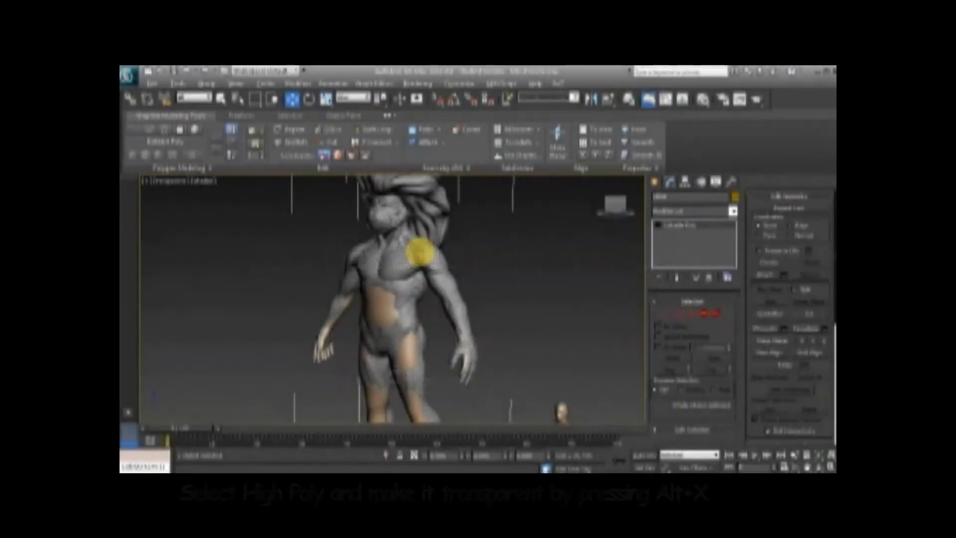
pyautogui.hotkey('alt', 'x')
pyautogui.keyDown('alt'); pyautogui.moveTo(554, 279); pyautogui.dragTo(491, 302, button='middle'); pyautogui.keyUp('alt')
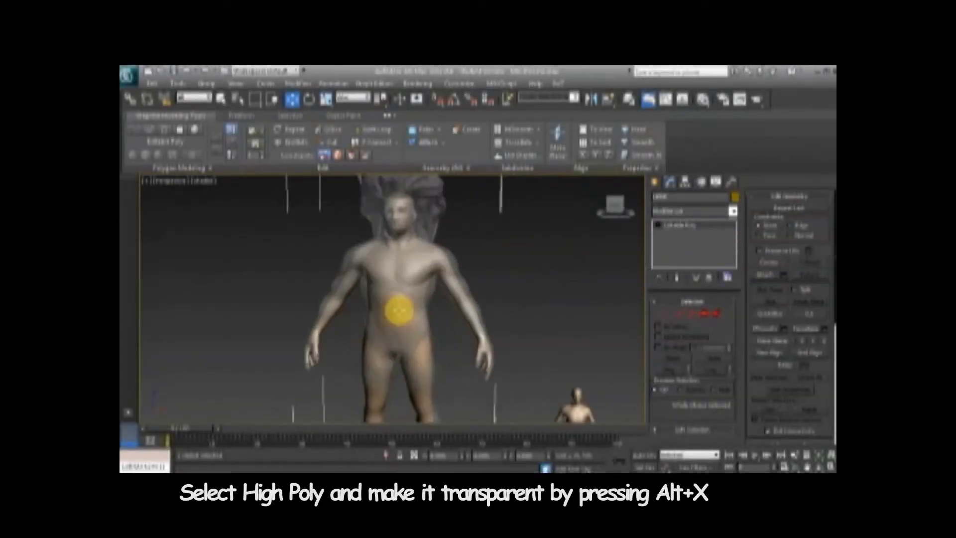
# Select the low-poly body, change the freeform drawing target from Grid to Surface, and pick the high-poly mesh as that surface
pyautogui.click(398, 309)
pyautogui.click(242, 115)
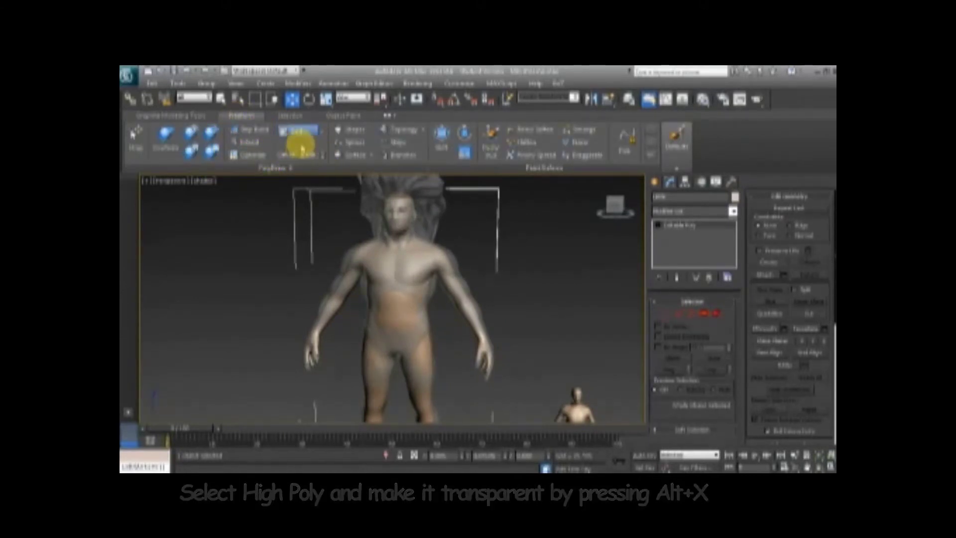
pyautogui.click(320, 132)
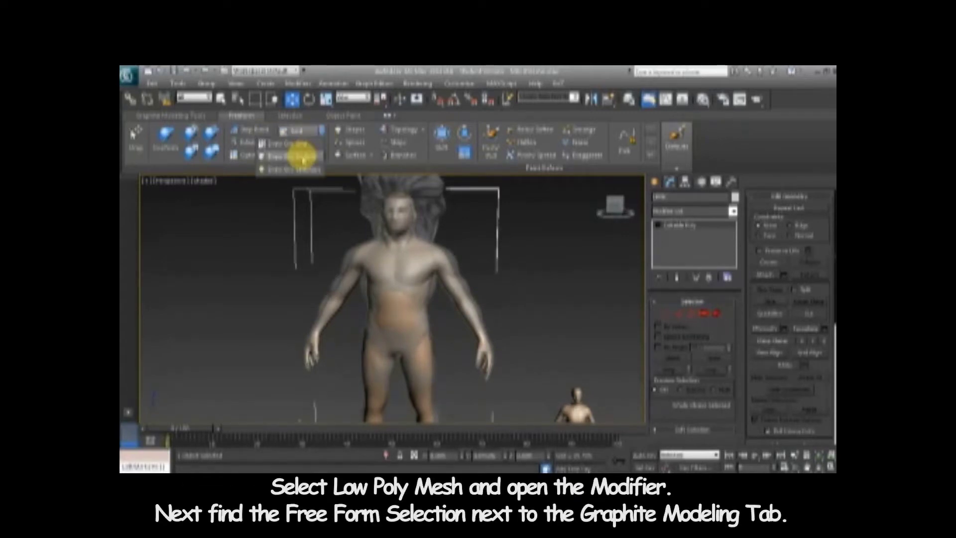
pyautogui.click(302, 156)
pyautogui.click(303, 147)
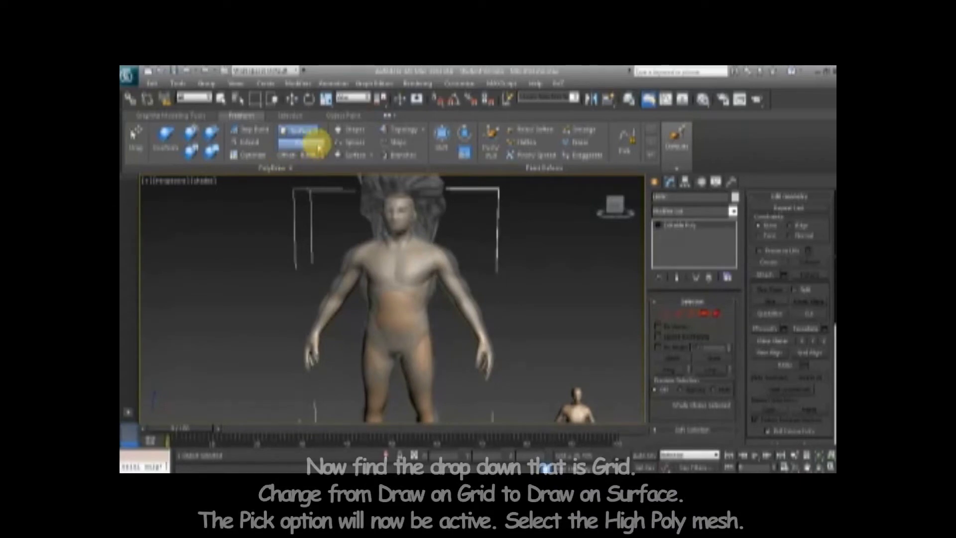
pyautogui.click(431, 196)
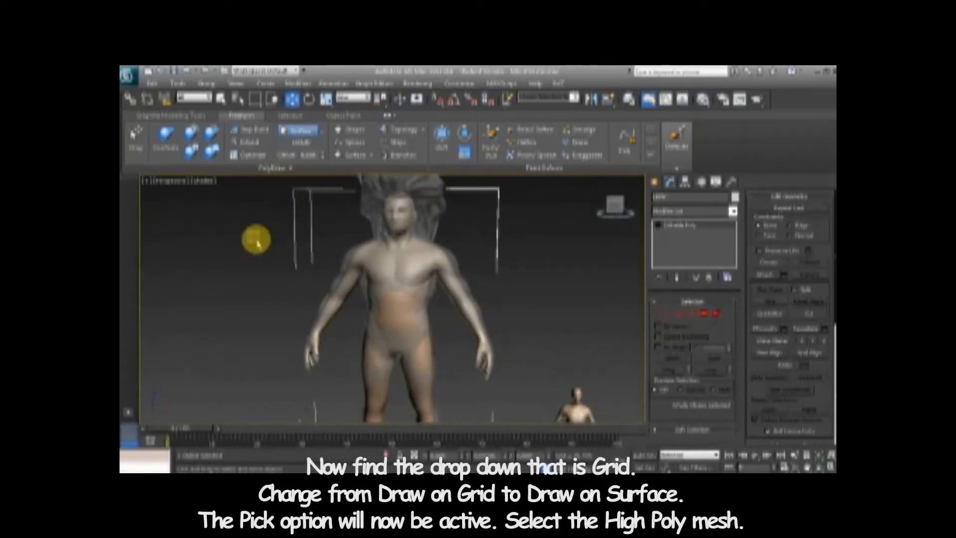
# Enter polygon editing on the low-poly body and inspect its edged faces before restoring plain shaded display
pyautogui.moveTo(533, 292); pyautogui.dragTo(500, 236, button='middle')
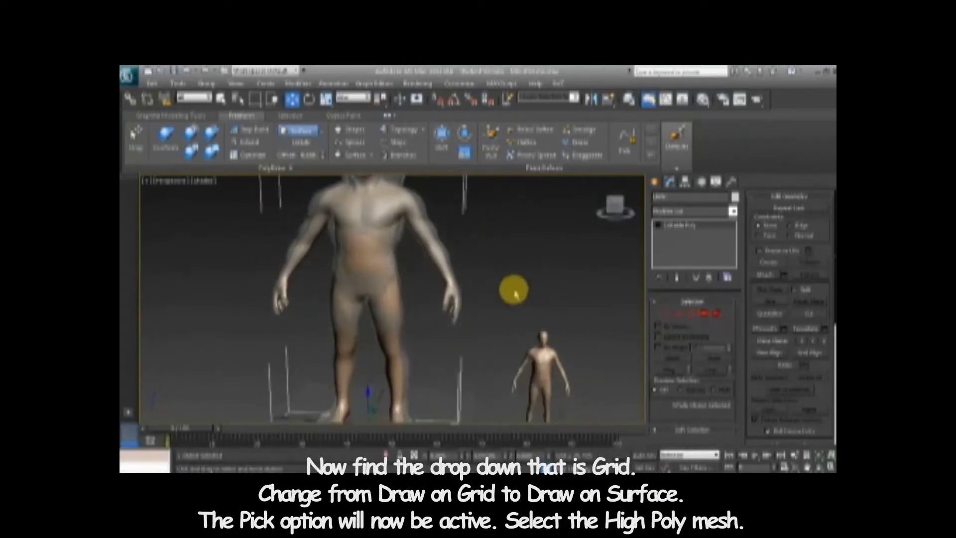
pyautogui.scroll(3, 514, 293)
pyautogui.scroll(-2, 514, 276)
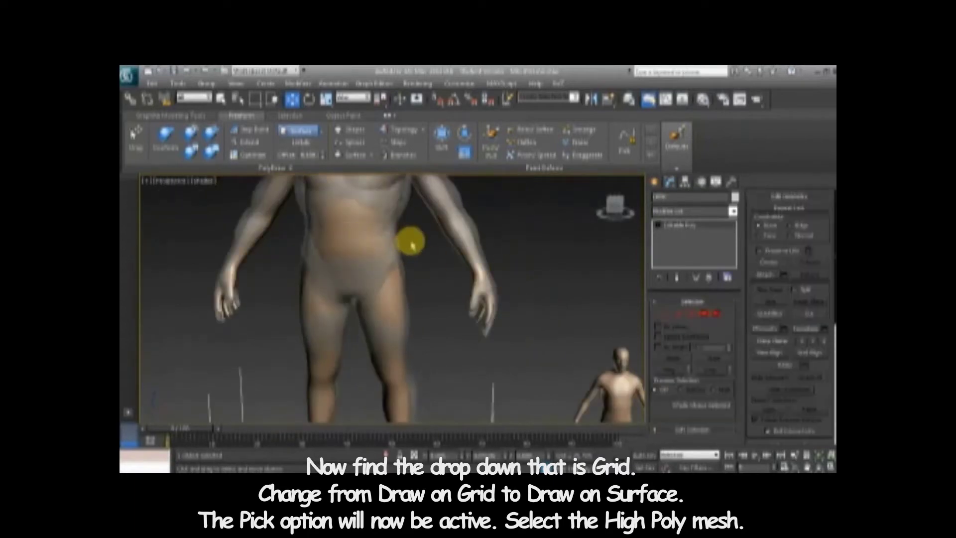
pyautogui.click(704, 313)
pyautogui.click(206, 181)
pyautogui.click(231, 230)
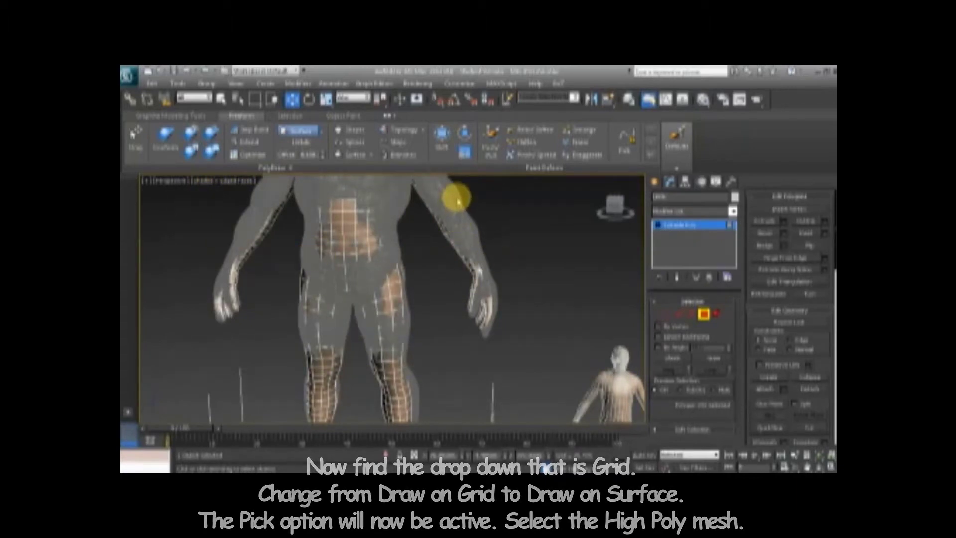
pyautogui.click(234, 182)
pyautogui.click(267, 228)
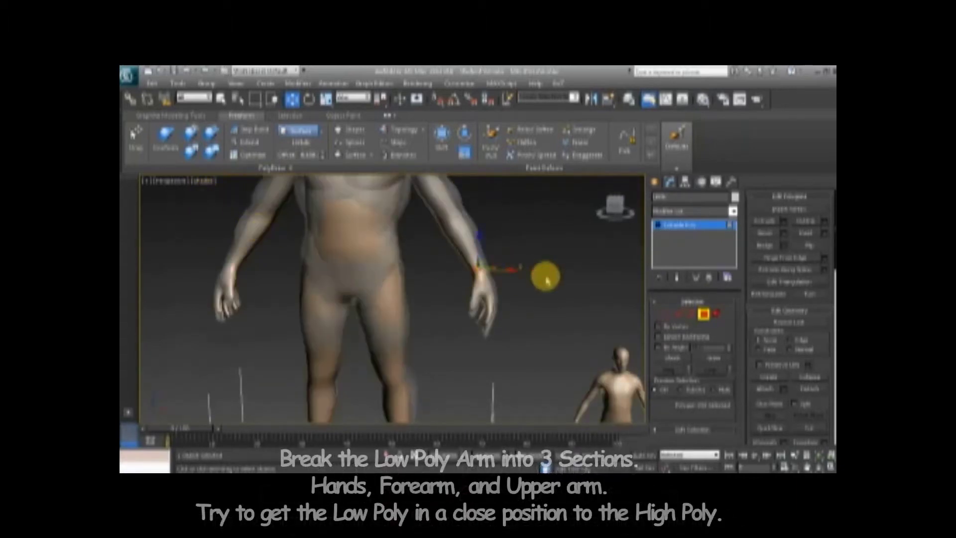
# Select the polygons of the low-poly character's left hand and detach them as an element
pyautogui.moveTo(458, 275); pyautogui.dragTo(515, 337)
pyautogui.keyDown('alt'); pyautogui.moveTo(515, 337); pyautogui.dragTo(437, 324, button='middle'); pyautogui.keyUp('alt')
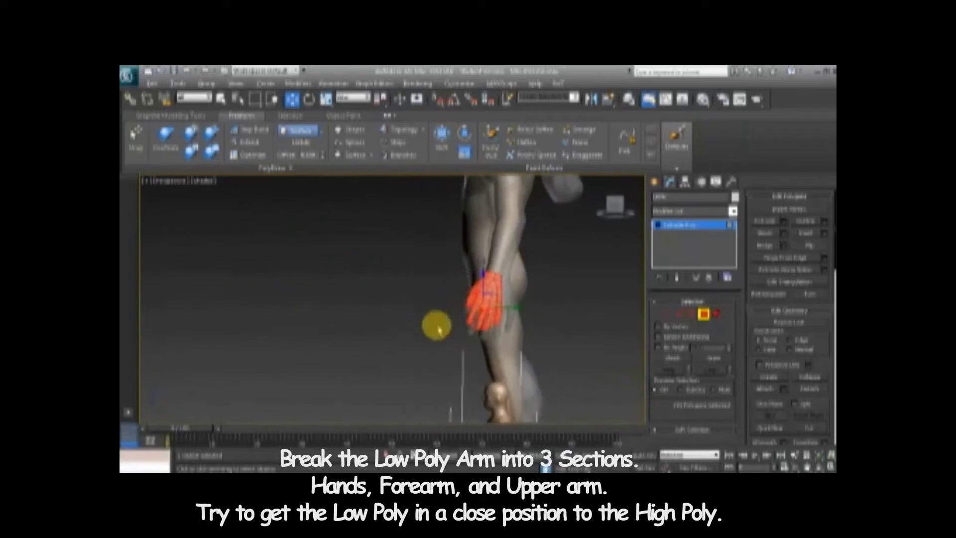
pyautogui.moveTo(521, 309)
pyautogui.keyDown('alt'); pyautogui.mouseDown(button='middle')
pyautogui.moveTo(505, 256)
pyautogui.moveTo(561, 299)
pyautogui.moveTo(517, 313)
pyautogui.mouseUp(button='middle'); pyautogui.keyUp('alt')
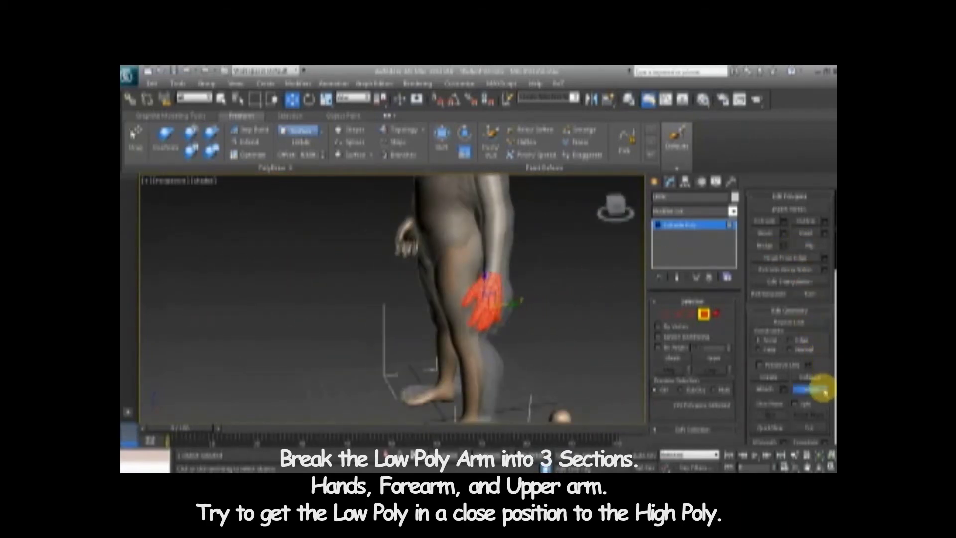
pyautogui.click(821, 388)
pyautogui.click(495, 272)
# Adjust the position and scale of the detached left hand to sit close to the high-poly hand
pyautogui.keyDown('alt'); pyautogui.moveTo(494, 272); pyautogui.dragTo(515, 307, button='middle'); pyautogui.keyUp('alt')
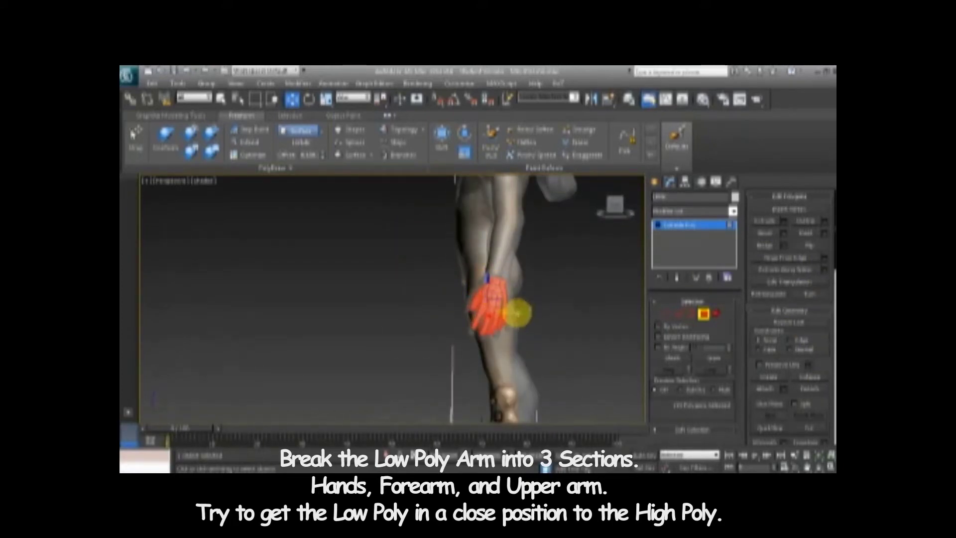
pyautogui.moveTo(515, 306)
pyautogui.keyDown('alt'); pyautogui.mouseDown(button='middle')
pyautogui.moveTo(542, 308)
pyautogui.moveTo(523, 311)
pyautogui.mouseUp(button='middle'); pyautogui.keyUp('alt')
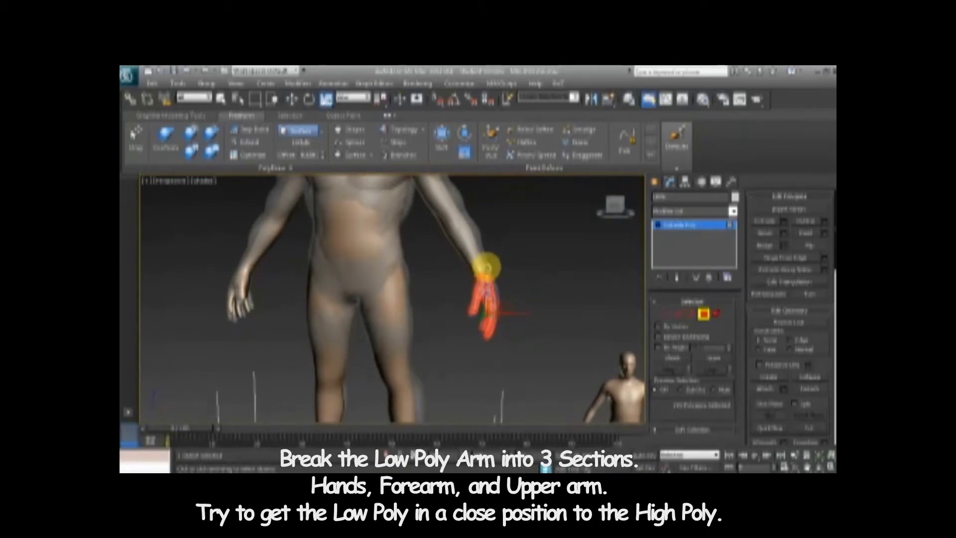
pyautogui.keyDown('alt'); pyautogui.moveTo(487, 268); pyautogui.dragTo(466, 283, button='middle'); pyautogui.keyUp('alt')
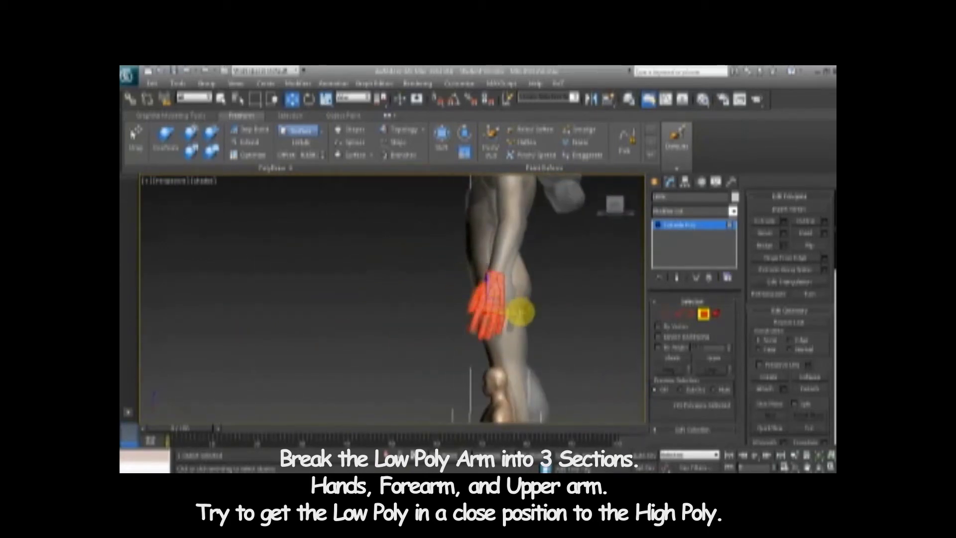
pyautogui.moveTo(525, 312)
pyautogui.keyDown('alt'); pyautogui.mouseDown(button='middle')
pyautogui.moveTo(373, 313)
pyautogui.moveTo(504, 384)
pyautogui.moveTo(520, 301)
pyautogui.mouseUp(button='middle'); pyautogui.keyUp('alt')
# Select the low-poly left forearm polygons from wrist to elbow and detach them as an element
pyautogui.keyDown('alt'); pyautogui.moveTo(596, 300); pyautogui.dragTo(438, 207, button='middle'); pyautogui.keyUp('alt')
pyautogui.click(432, 294)
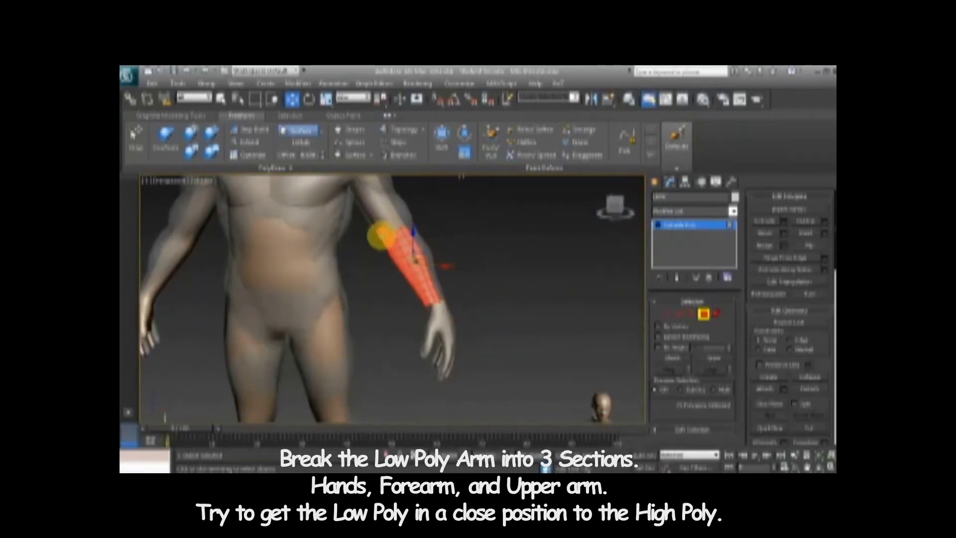
pyautogui.keyDown('alt'); pyautogui.moveTo(379, 236); pyautogui.dragTo(434, 217, button='middle'); pyautogui.keyUp('alt')
pyautogui.keyDown('alt'); pyautogui.moveTo(474, 255); pyautogui.dragTo(540, 277, button='middle'); pyautogui.keyUp('alt')
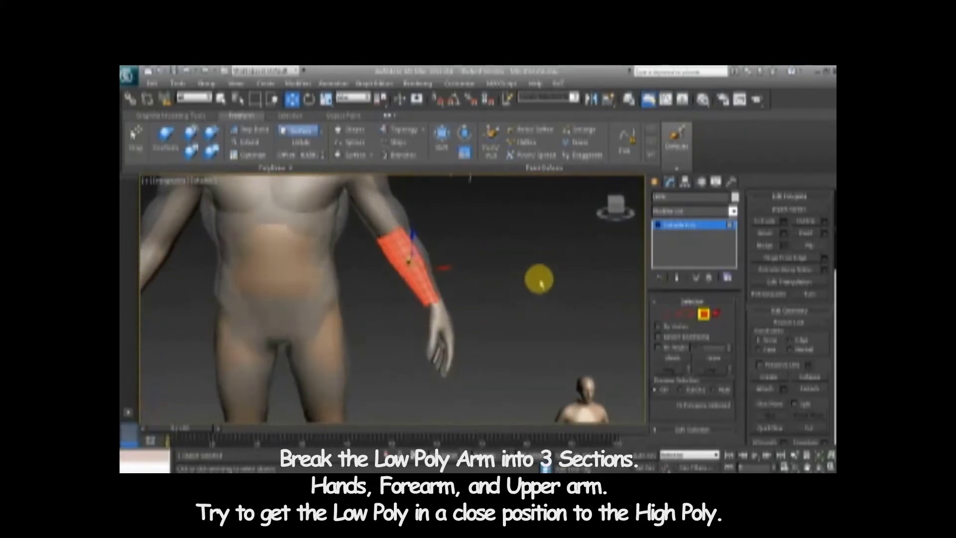
pyautogui.click(808, 389)
pyautogui.click(511, 276)
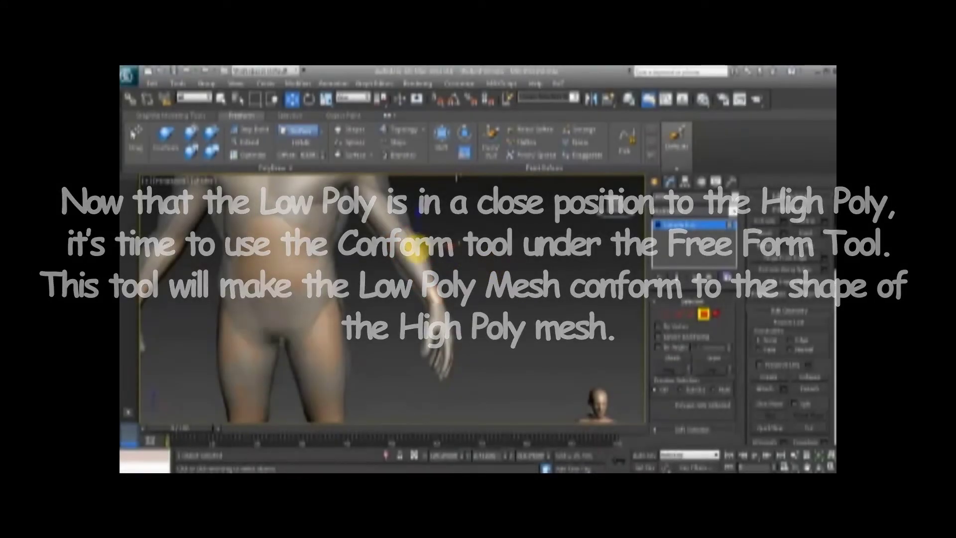
# Store the detached forearm polygons as a named selection set and reselect the forearm through that set
pyautogui.click(418, 248)
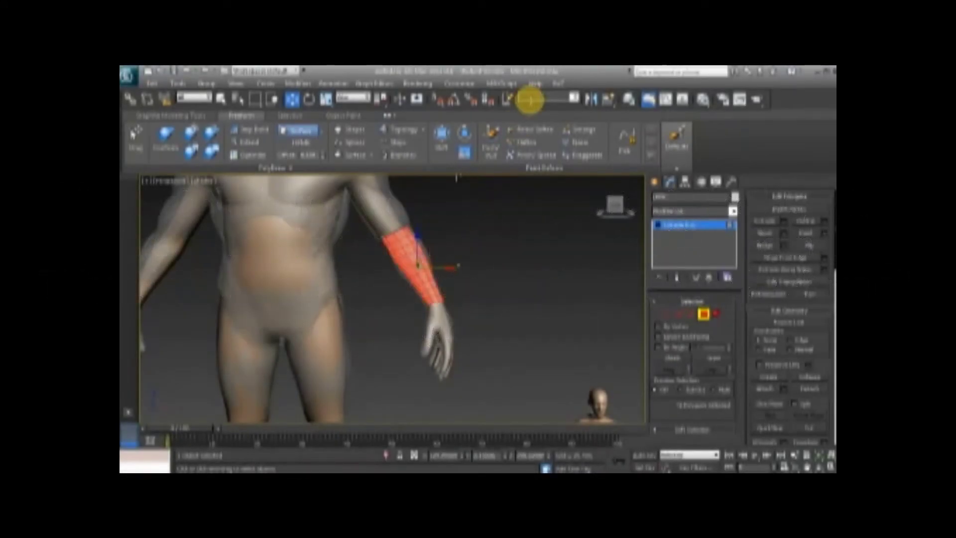
pyautogui.click(475, 255)
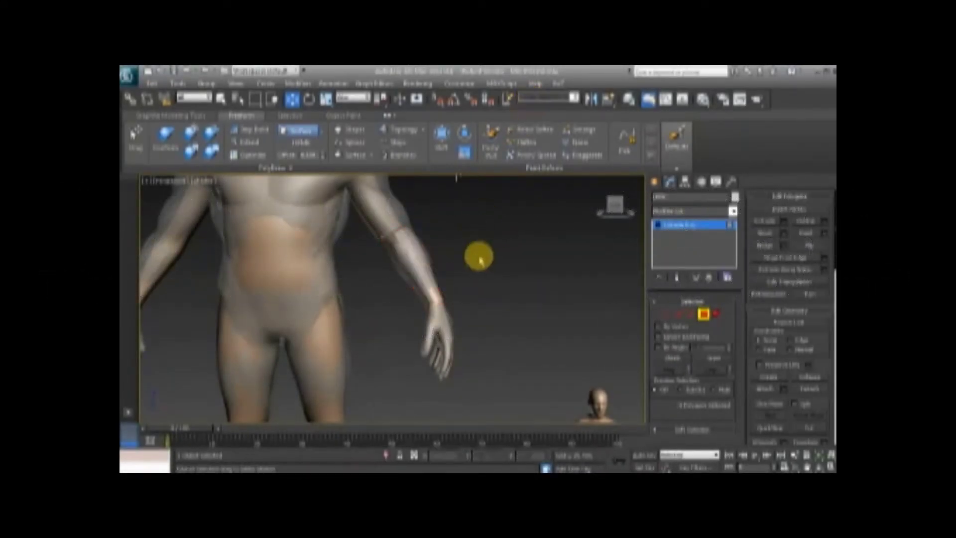
pyautogui.moveTo(478, 256); pyautogui.dragTo(513, 345, button='middle')
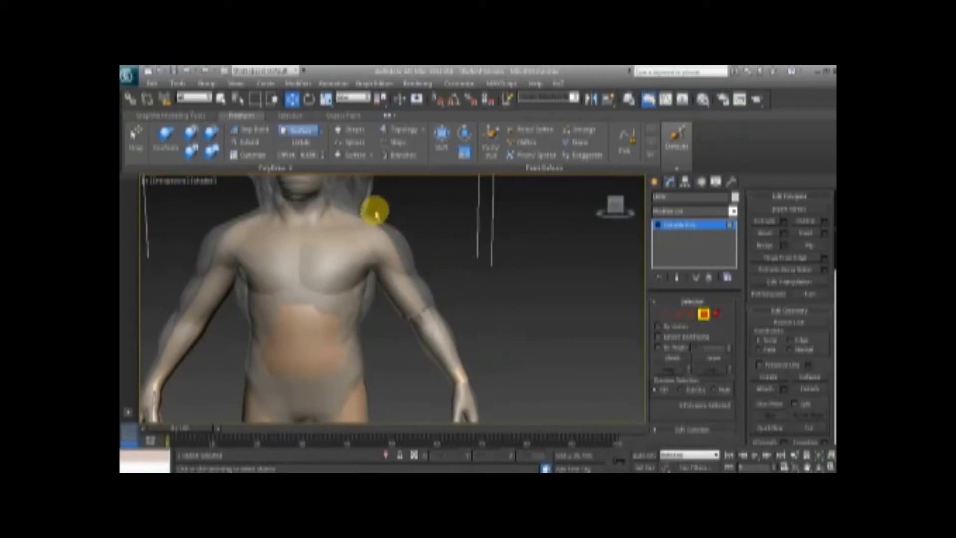
pyautogui.keyDown('alt'); pyautogui.moveTo(426, 247); pyautogui.dragTo(493, 292, button='middle'); pyautogui.keyUp('alt')
pyautogui.scroll(3, 471, 324)
pyautogui.click(451, 280)
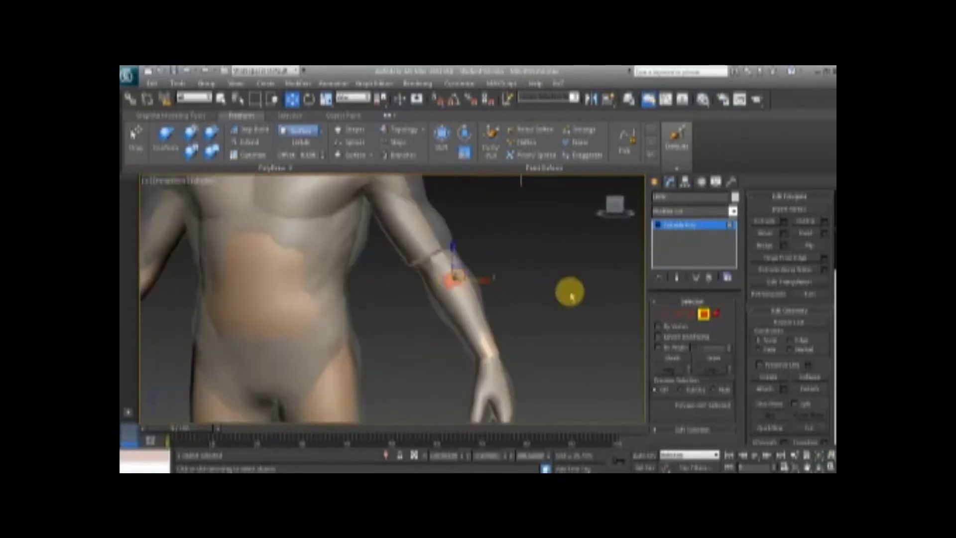
pyautogui.click(574, 98)
pyautogui.click(567, 106)
# Rotate and move the detached forearm so it lines up with the high-poly forearm
pyautogui.press('r')
pyautogui.keyDown('alt'); pyautogui.moveTo(559, 305); pyautogui.dragTo(493, 309, button='middle'); pyautogui.keyUp('alt')
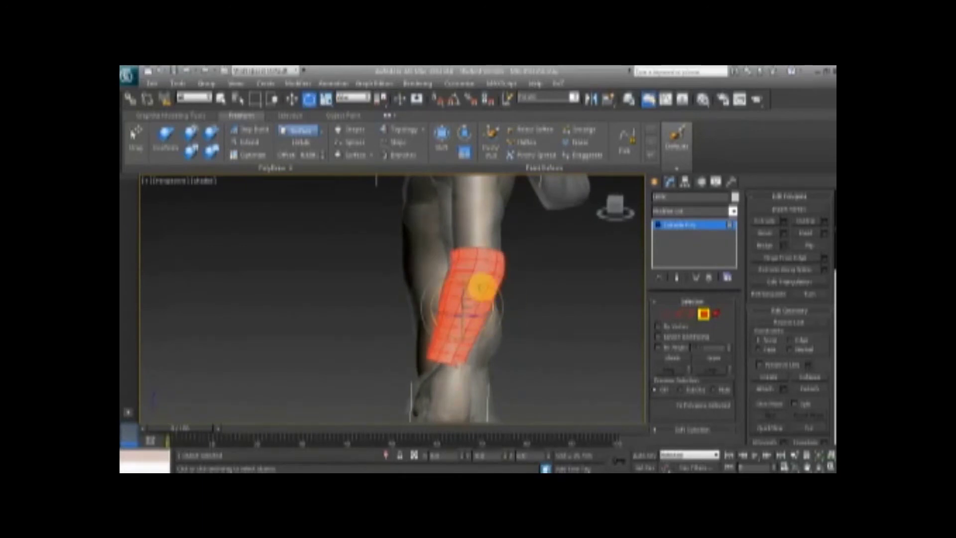
pyautogui.moveTo(456, 305)
pyautogui.keyDown('alt'); pyautogui.mouseDown(button='middle')
pyautogui.moveTo(565, 291)
pyautogui.moveTo(472, 305)
pyautogui.mouseUp(button='middle'); pyautogui.keyUp('alt')
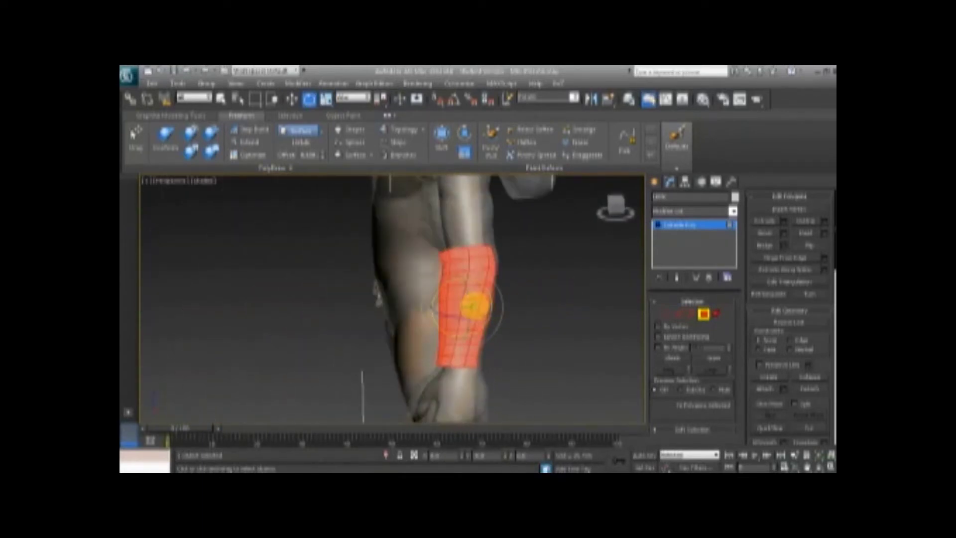
pyautogui.press('w')
pyautogui.moveTo(486, 305); pyautogui.dragTo(490, 305)
pyautogui.keyDown('alt'); pyautogui.moveTo(491, 305); pyautogui.dragTo(576, 304, button='middle'); pyautogui.keyUp('alt')
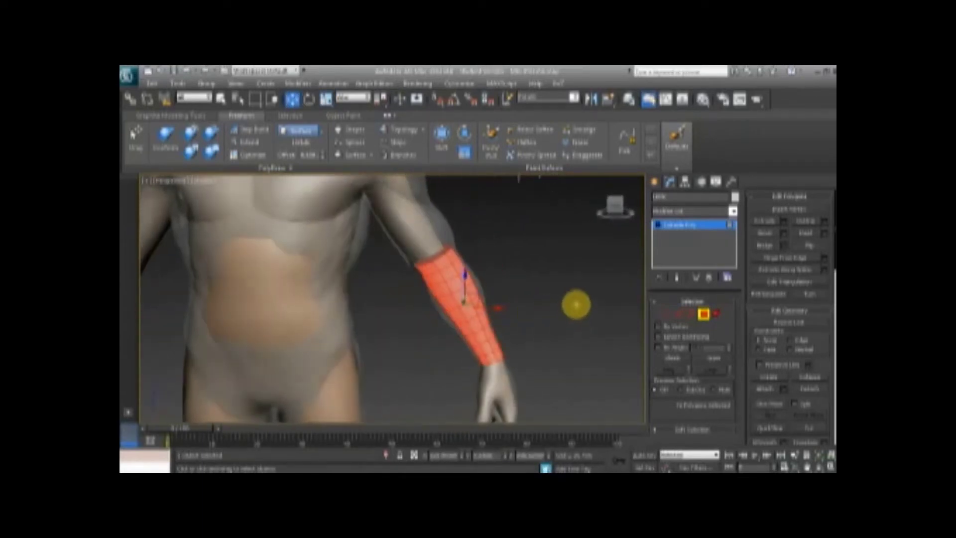
# Try scaling the detached forearm along its horizontal axis, and undo the change
pyautogui.press('r')
pyautogui.moveTo(497, 308); pyautogui.dragTo(515, 309)
pyautogui.hotkey('ctrl', 'z')
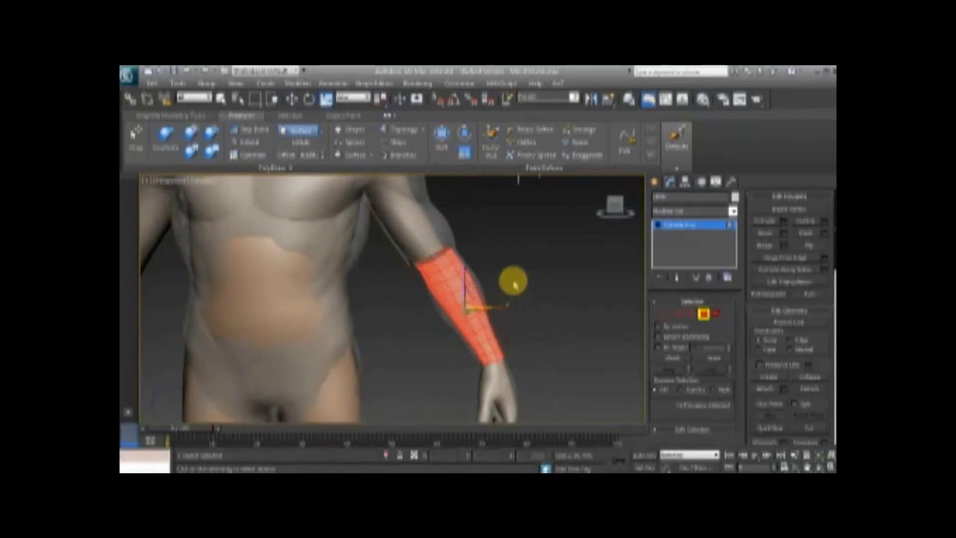
# Select the whole forearm at element level and carry that selection back to polygon level
pyautogui.click(514, 283)
pyautogui.keyDown('alt'); pyautogui.moveTo(514, 283); pyautogui.dragTo(450, 293, button='middle'); pyautogui.keyUp('alt')
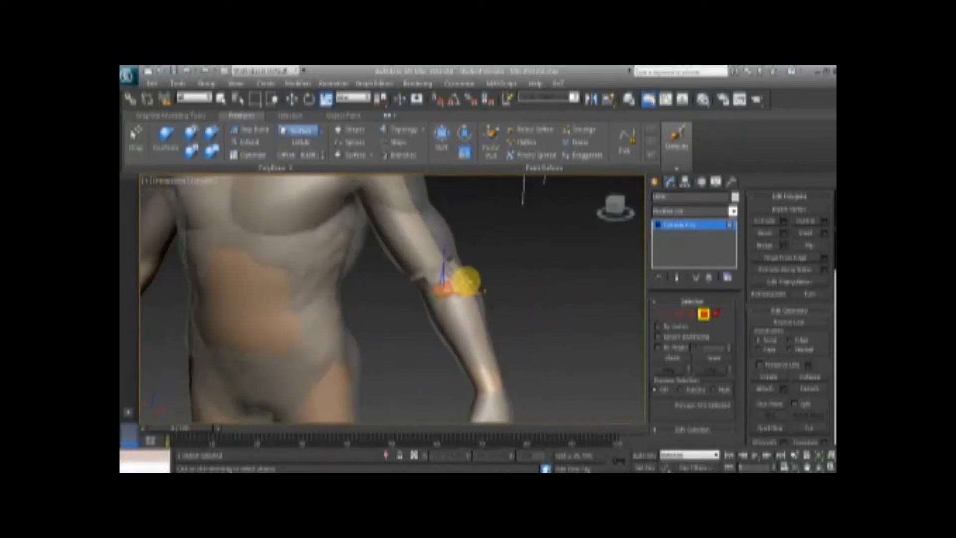
pyautogui.hotkey('ctrl', 'a')
pyautogui.click(515, 280)
pyautogui.click(715, 314)
pyautogui.click(478, 311)
pyautogui.click(701, 314)
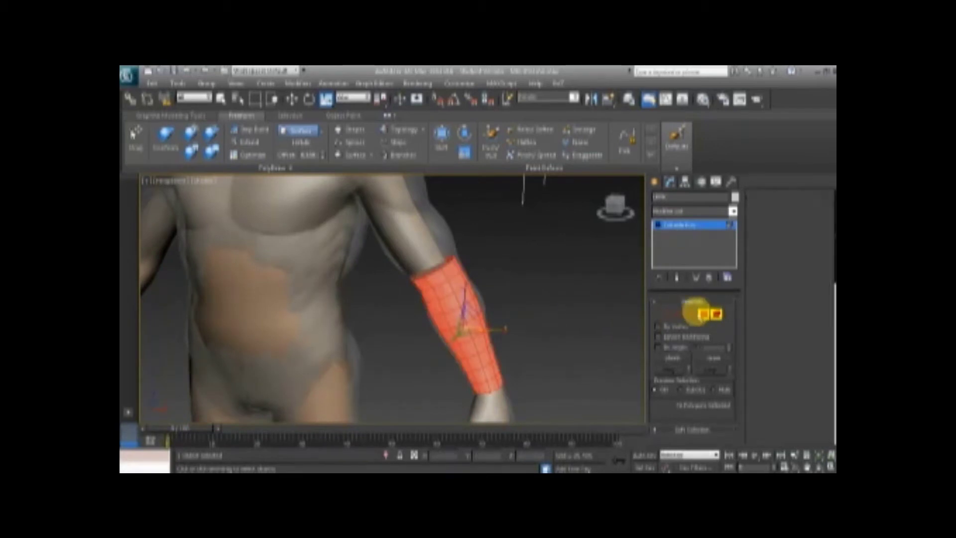
# Brush over the selected forearm polygons with the Conform tool to fit them to the high-poly surface
pyautogui.keyDown('alt'); pyautogui.moveTo(520, 302); pyautogui.dragTo(512, 282, button='middle'); pyautogui.keyUp('alt')
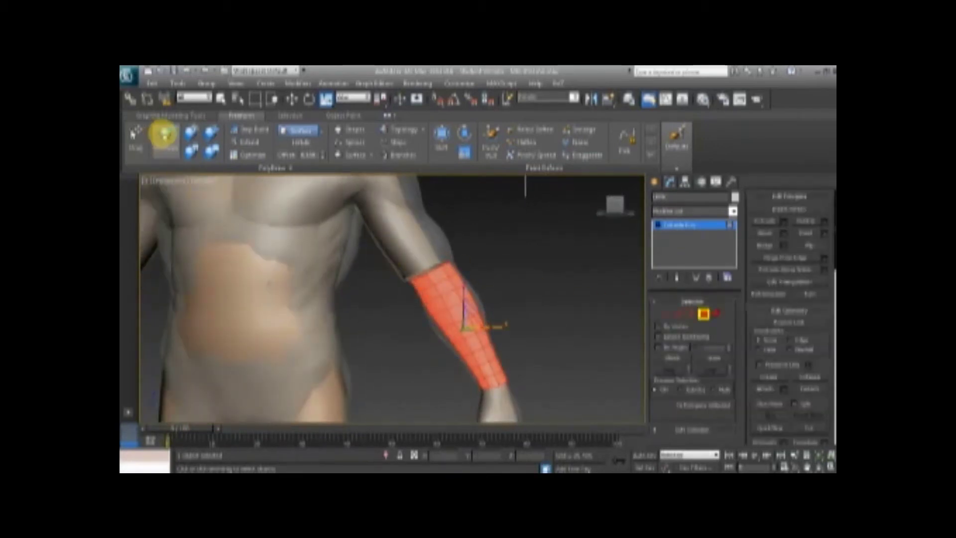
pyautogui.press('e')
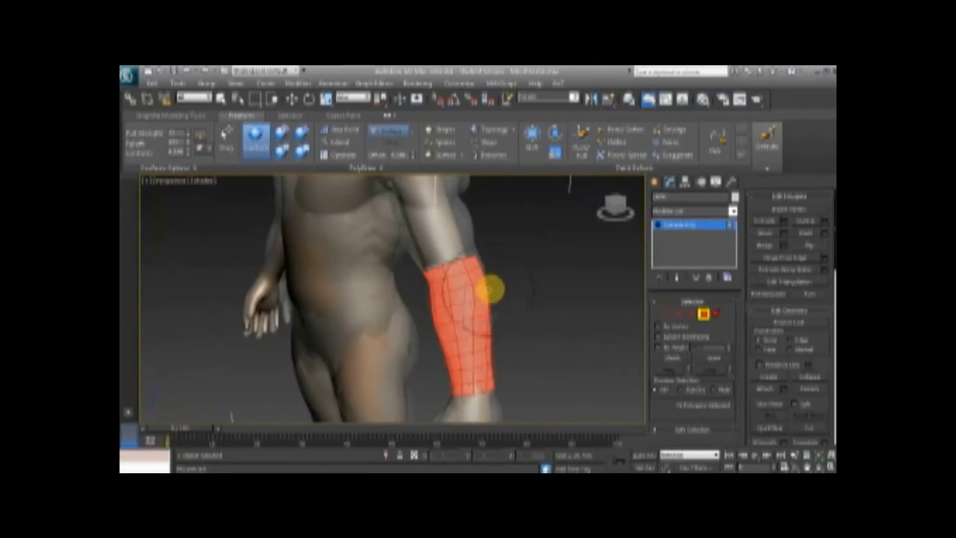
pyautogui.keyDown('alt'); pyautogui.moveTo(495, 286); pyautogui.dragTo(398, 274, button='middle'); pyautogui.keyUp('alt')
pyautogui.moveTo(454, 313)
pyautogui.keyDown('alt'); pyautogui.mouseDown(button='middle')
pyautogui.moveTo(424, 368)
pyautogui.moveTo(485, 385)
pyautogui.mouseUp(button='middle'); pyautogui.keyUp('alt')
pyautogui.moveTo(513, 357)
pyautogui.keyDown('alt'); pyautogui.mouseDown(button='middle')
pyautogui.moveTo(444, 371)
pyautogui.moveTo(497, 369)
pyautogui.moveTo(526, 340)
pyautogui.moveTo(441, 335)
pyautogui.mouseUp(button='middle'); pyautogui.keyUp('alt')
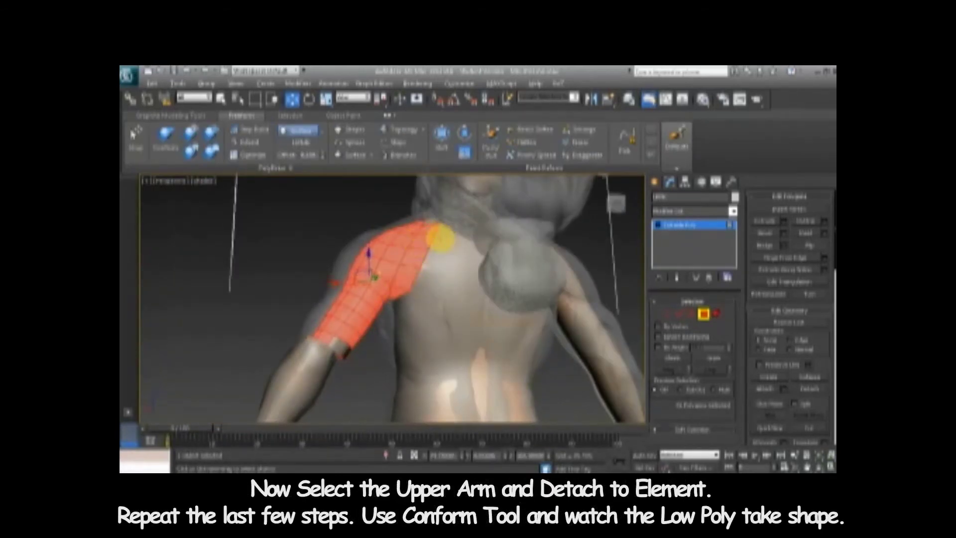
# Complete the selection of the low-poly left upper arm and shoulder polygons and detach them as an element
pyautogui.moveTo(441, 238)
pyautogui.keyDown('alt'); pyautogui.mouseDown(button='middle')
pyautogui.moveTo(407, 195)
pyautogui.moveTo(448, 221)
pyautogui.mouseUp(button='middle'); pyautogui.keyUp('alt')
pyautogui.moveTo(353, 207)
pyautogui.keyDown('alt'); pyautogui.mouseDown(button='middle')
pyautogui.moveTo(337, 192)
pyautogui.moveTo(420, 222)
pyautogui.moveTo(311, 227)
pyautogui.moveTo(413, 227)
pyautogui.mouseUp(button='middle'); pyautogui.keyUp('alt')
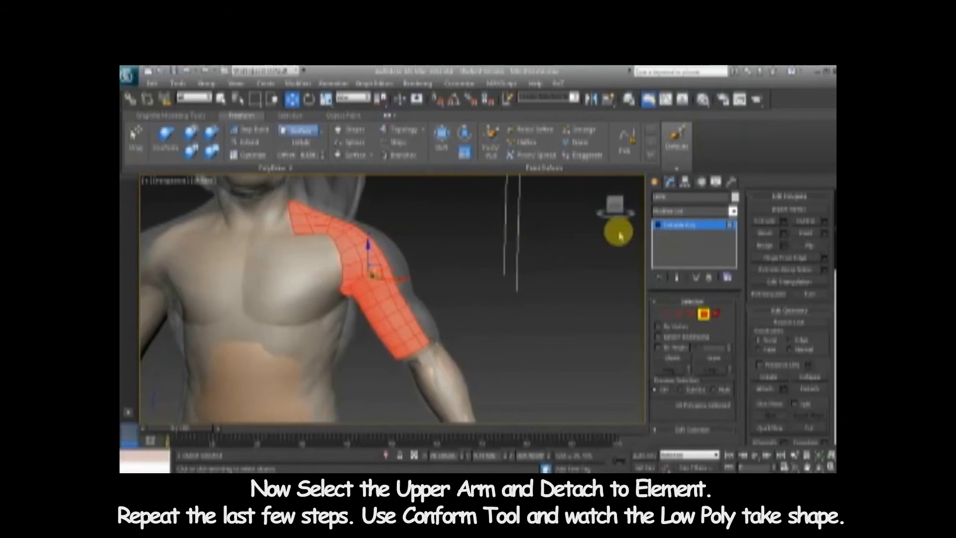
pyautogui.click(799, 389)
pyautogui.click(521, 277)
# Move and scale the detached upper arm to sit close to the high-poly shoulder and arm
pyautogui.moveTo(395, 276); pyautogui.dragTo(399, 276)
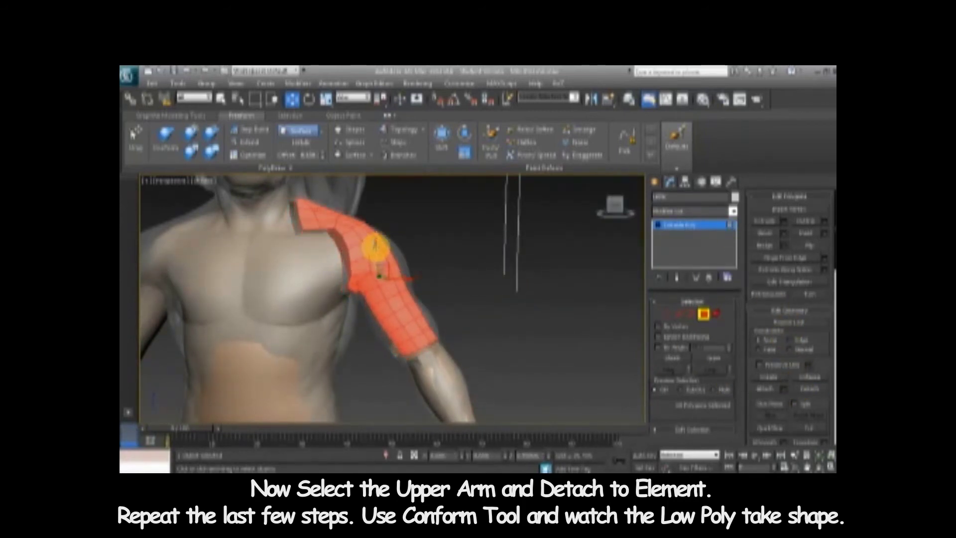
pyautogui.keyDown('alt'); pyautogui.moveTo(374, 247); pyautogui.dragTo(385, 301, button='middle'); pyautogui.keyUp('alt')
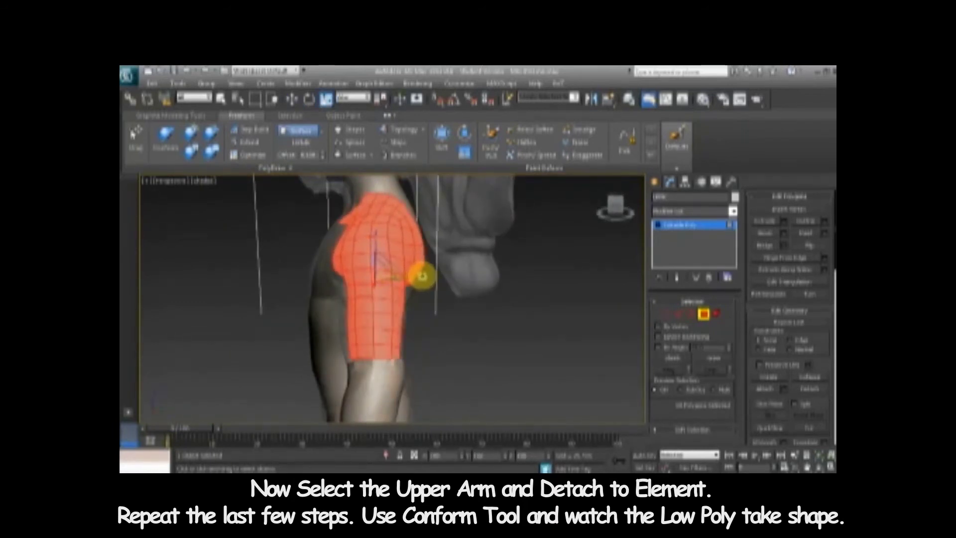
pyautogui.keyDown('alt'); pyautogui.moveTo(422, 276); pyautogui.dragTo(510, 284, button='middle'); pyautogui.keyUp('alt')
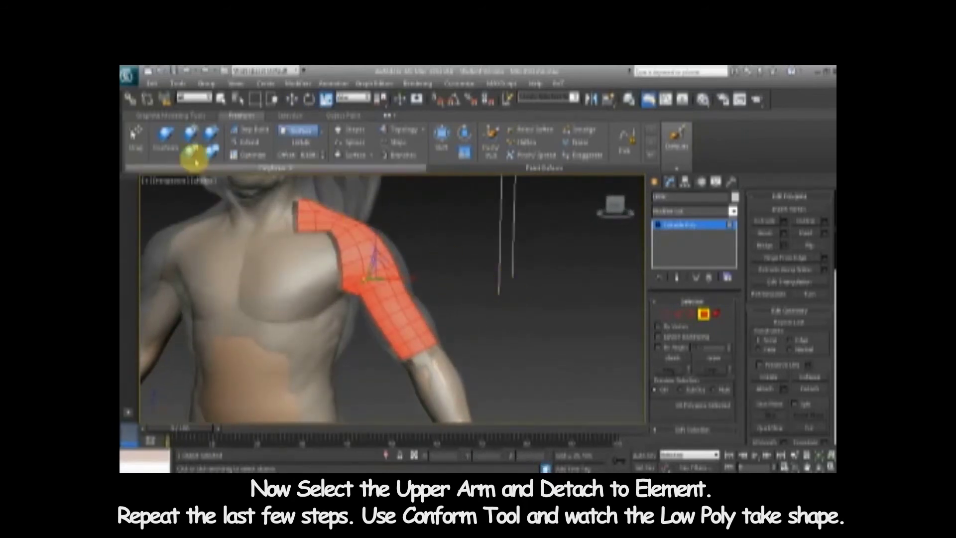
# Brush over the selected left upper arm and shoulder polygons from all sides with the Conform tool to fit them to the high-poly surface
pyautogui.click(165, 141)
pyautogui.moveTo(354, 237)
pyautogui.keyDown('alt'); pyautogui.mouseDown(button='middle')
pyautogui.moveTo(393, 245)
pyautogui.moveTo(333, 219)
pyautogui.moveTo(376, 211)
pyautogui.mouseUp(button='middle'); pyautogui.keyUp('alt')
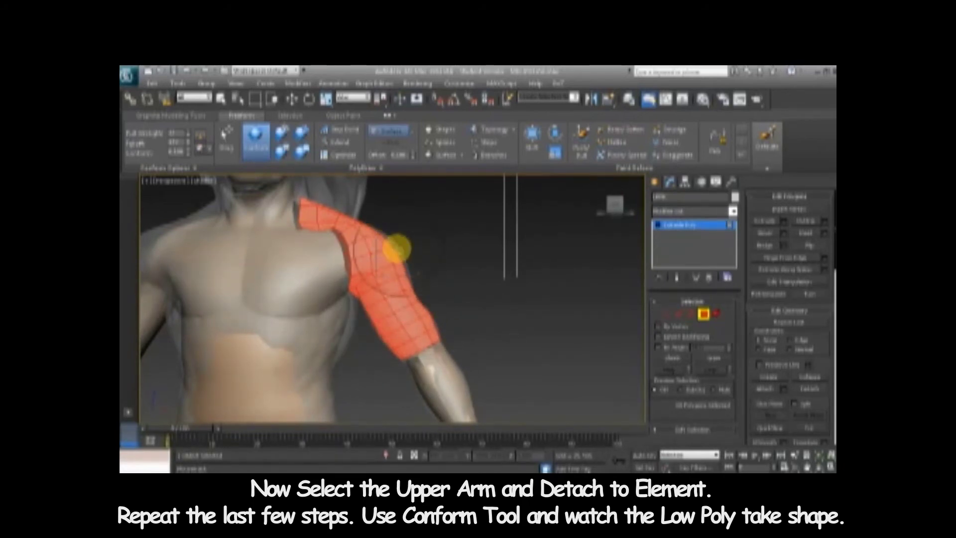
pyautogui.keyDown('alt'); pyautogui.moveTo(427, 309); pyautogui.dragTo(352, 271, button='middle'); pyautogui.keyUp('alt')
pyautogui.moveTo(371, 284); pyautogui.dragTo(365, 332)
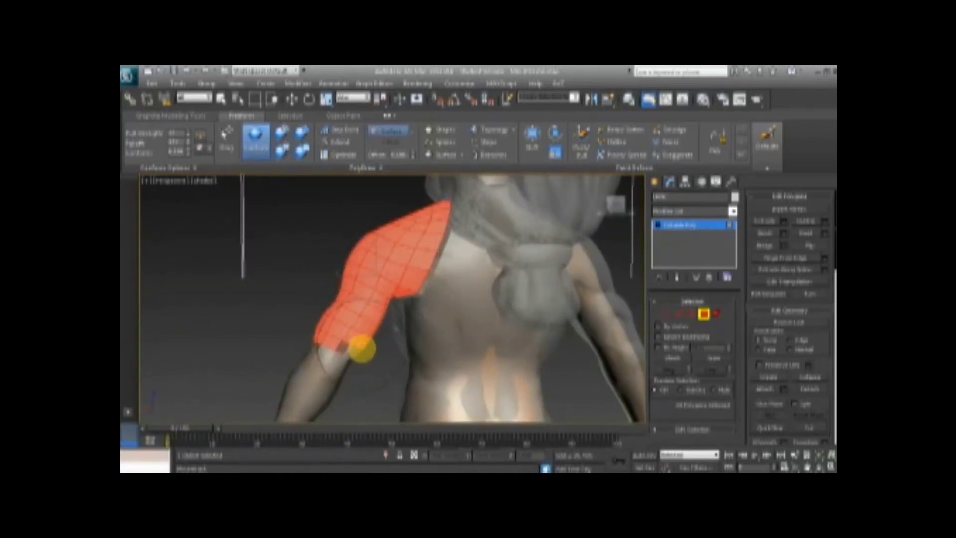
pyautogui.moveTo(438, 224)
pyautogui.keyDown('alt'); pyautogui.mouseDown(button='middle')
pyautogui.moveTo(496, 290)
pyautogui.moveTo(518, 294)
pyautogui.mouseUp(button='middle'); pyautogui.keyUp('alt')
pyautogui.keyDown('alt'); pyautogui.moveTo(464, 333); pyautogui.dragTo(390, 345, button='middle'); pyautogui.keyUp('alt')
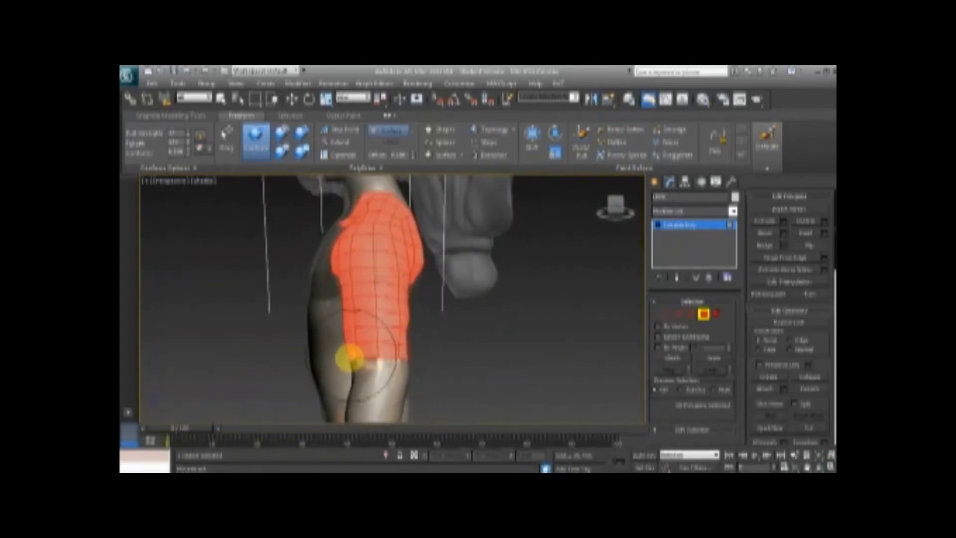
pyautogui.moveTo(450, 359)
pyautogui.keyDown('alt'); pyautogui.mouseDown(button='middle')
pyautogui.moveTo(553, 341)
pyautogui.moveTo(547, 297)
pyautogui.mouseUp(button='middle'); pyautogui.keyUp('alt')
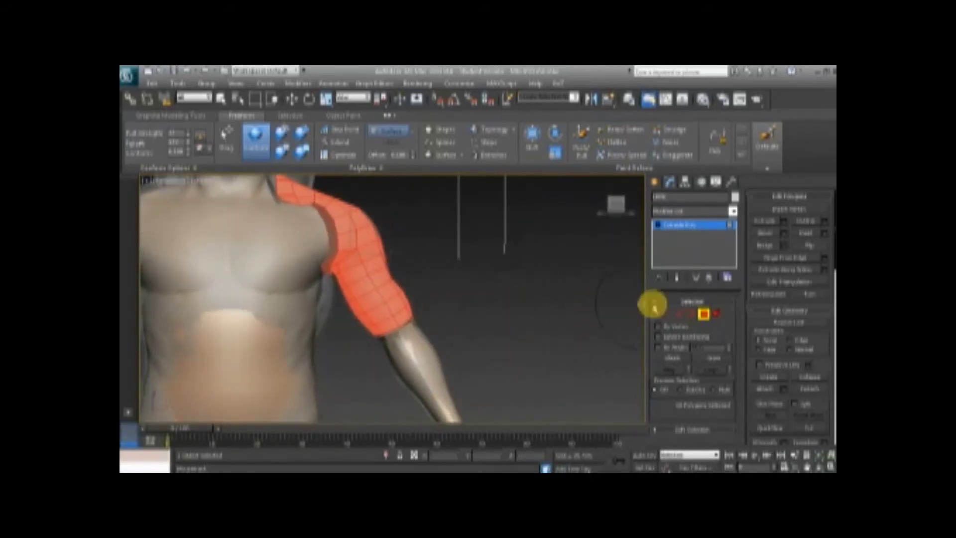
# Switch to edge level to examine the elbow seam, and delete the row of polygons around the elbow
pyautogui.click(691, 314)
pyautogui.click(254, 136)
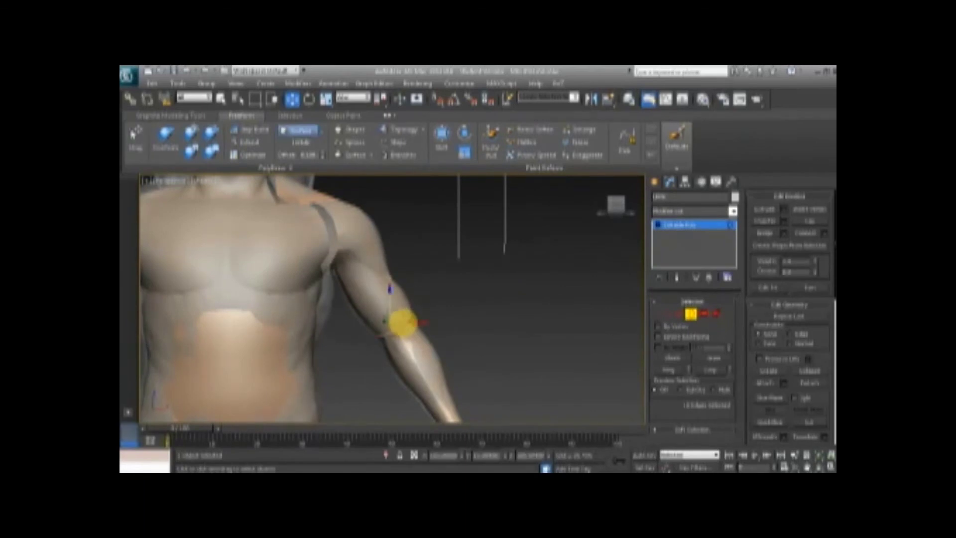
pyautogui.keyDown('alt'); pyautogui.moveTo(402, 322); pyautogui.dragTo(448, 342, button='middle'); pyautogui.keyUp('alt')
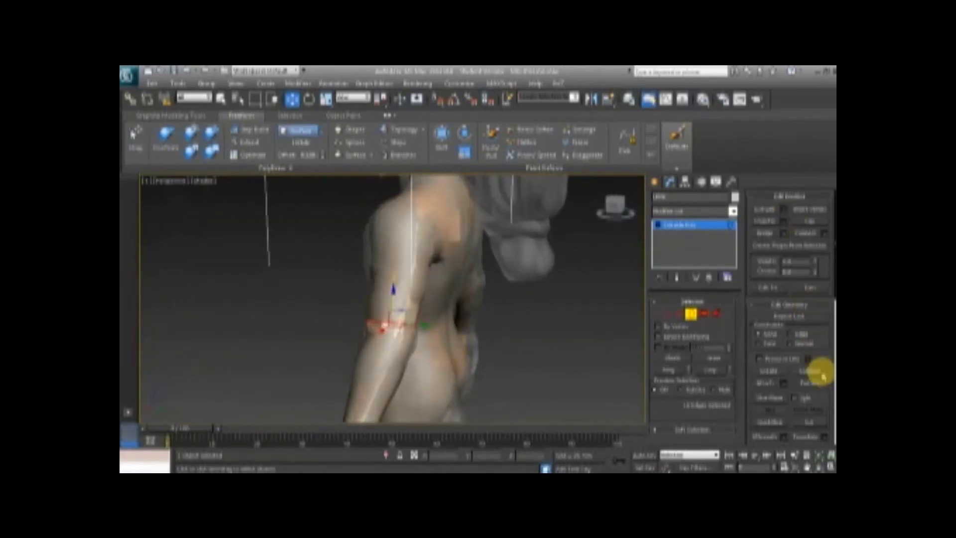
pyautogui.moveTo(833, 293)
pyautogui.mouseDown()
pyautogui.moveTo(829, 357)
pyautogui.moveTo(825, 286)
pyautogui.mouseUp()
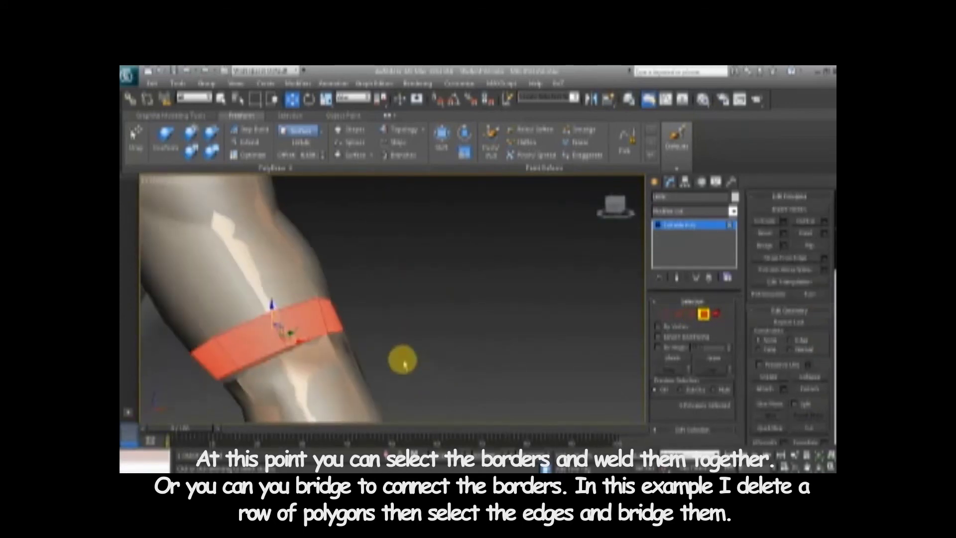
pyautogui.press('Delete')
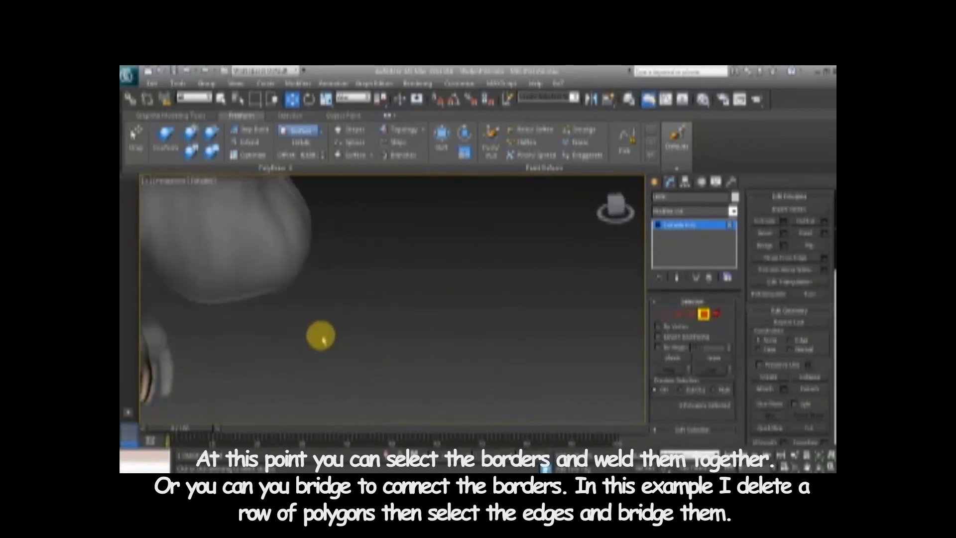
# Select the open edge loops on both sides of the elbow gap and bridge them to connect the upper arm and forearm
pyautogui.scroll(-5, 321, 336)
pyautogui.scroll(5, 363, 337)
pyautogui.moveTo(463, 292); pyautogui.dragTo(528, 286, button='middle')
pyautogui.click(690, 313)
pyautogui.click(491, 255)
pyautogui.keyDown('alt'); pyautogui.moveTo(491, 256); pyautogui.dragTo(521, 276, button='middle'); pyautogui.keyUp('alt')
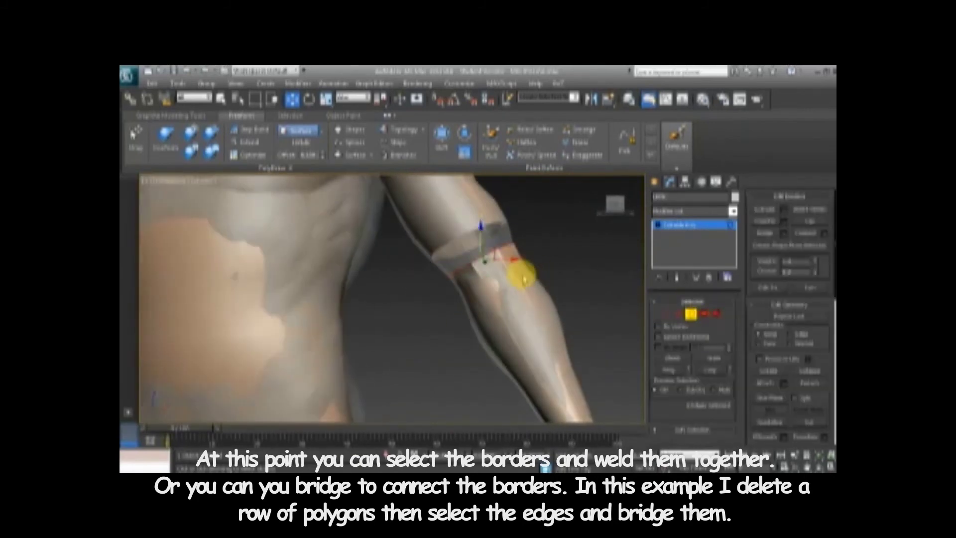
pyautogui.click(471, 232)
pyautogui.keyDown('alt'); pyautogui.moveTo(557, 241); pyautogui.dragTo(542, 261, button='middle'); pyautogui.keyUp('alt')
pyautogui.keyDown('ctrl'); pyautogui.click(498, 256); pyautogui.keyUp('ctrl')
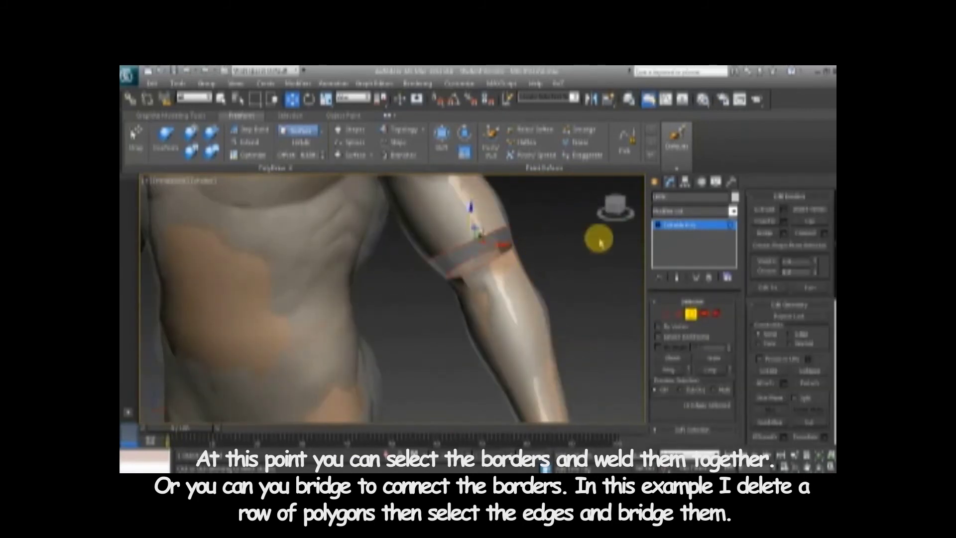
pyautogui.click(784, 231)
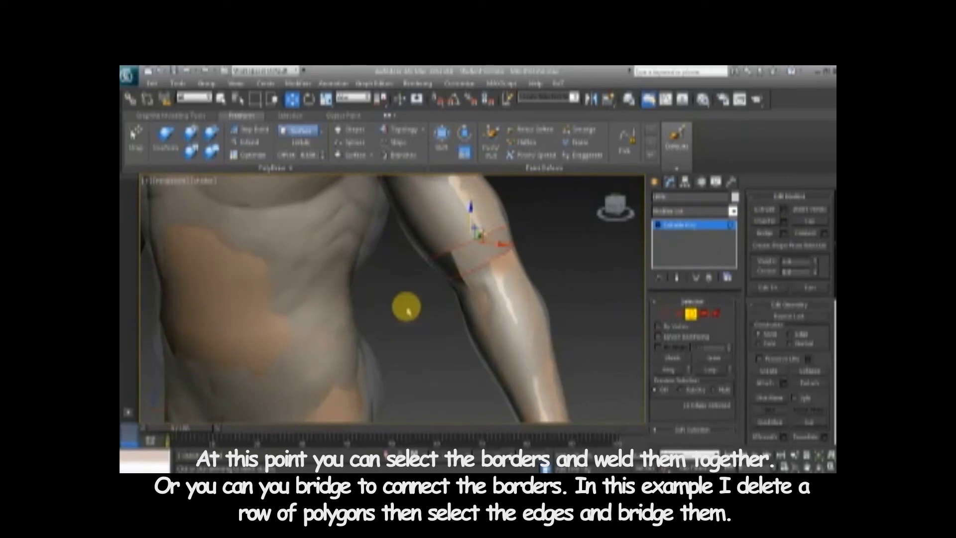
pyautogui.keyDown('alt'); pyautogui.moveTo(435, 304); pyautogui.dragTo(454, 310, button='middle'); pyautogui.keyUp('alt')
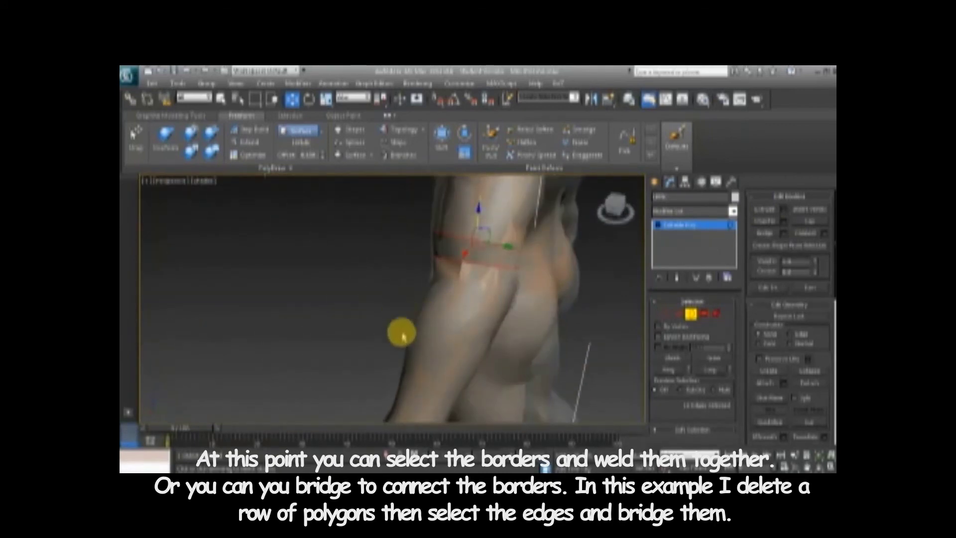
# At polygon level, clear the selection and brush the bridged elbow area with the Conform tool to fit it to the high-poly surface
pyautogui.click(702, 316)
pyautogui.keyDown('alt'); pyautogui.moveTo(521, 301); pyautogui.dragTo(632, 276, button='middle'); pyautogui.keyUp('alt')
pyautogui.moveTo(547, 252); pyautogui.dragTo(551, 325, button='middle')
pyautogui.scroll(-3, 547, 271)
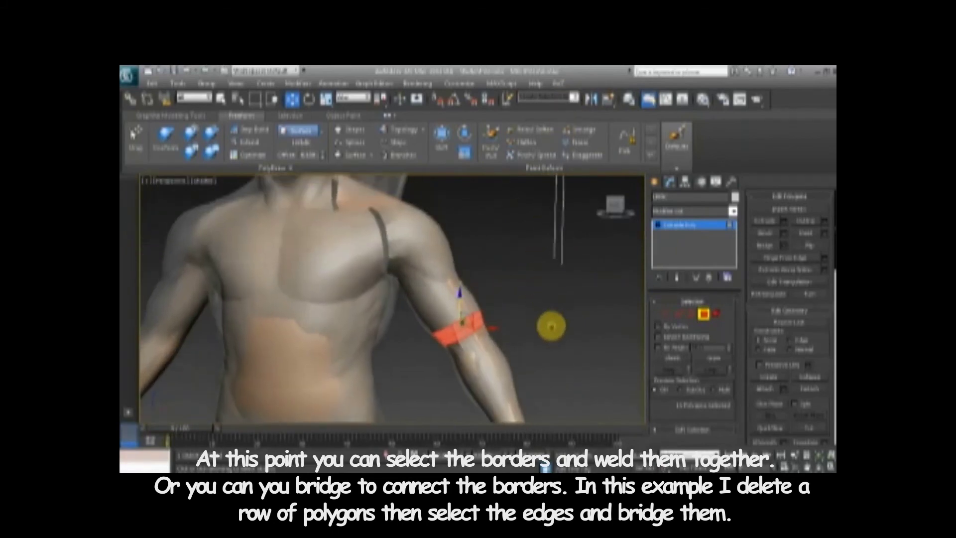
pyautogui.click(539, 316)
pyautogui.click(165, 137)
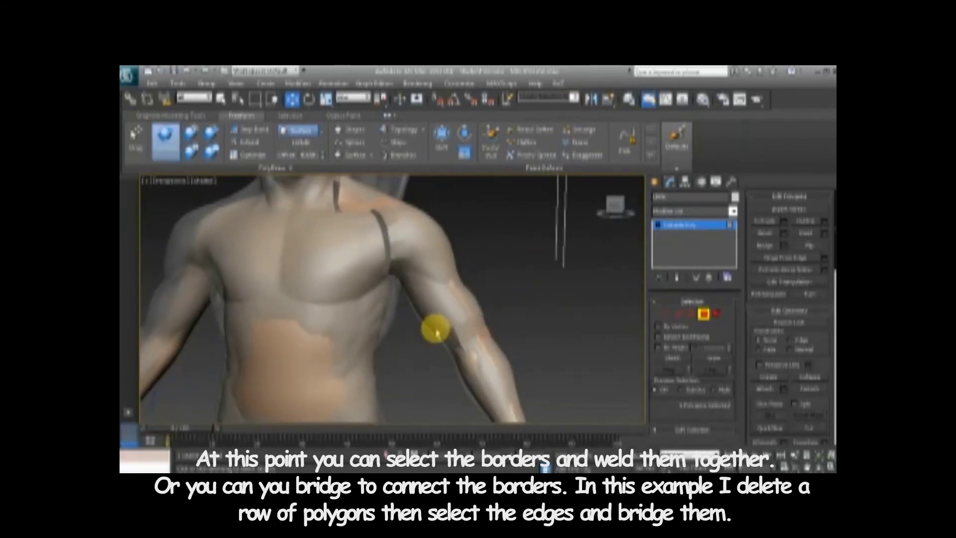
pyautogui.click(431, 316)
pyautogui.moveTo(427, 320); pyautogui.dragTo(428, 335)
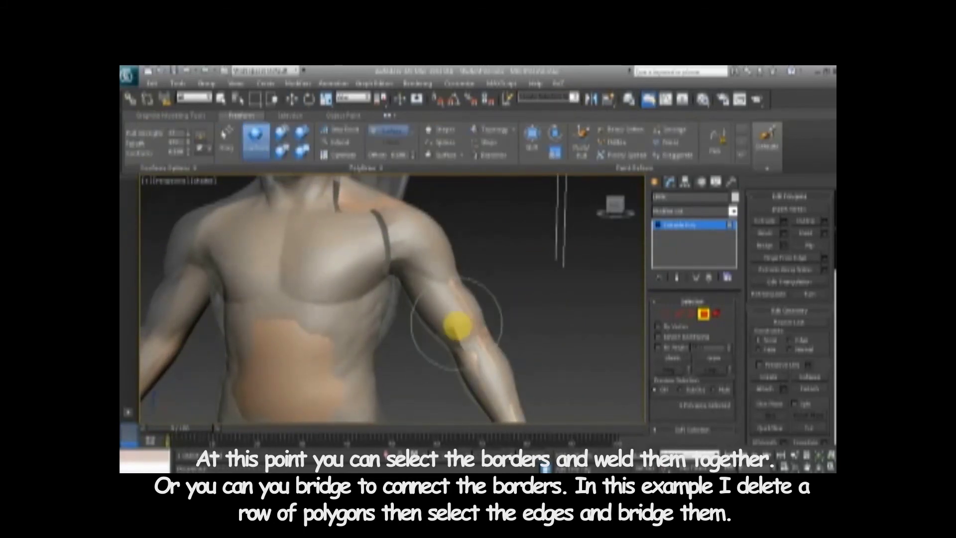
pyautogui.keyDown('alt'); pyautogui.moveTo(533, 304); pyautogui.dragTo(444, 293, button='middle'); pyautogui.keyUp('alt')
pyautogui.keyDown('alt'); pyautogui.moveTo(487, 373); pyautogui.dragTo(504, 313, button='middle'); pyautogui.keyUp('alt')
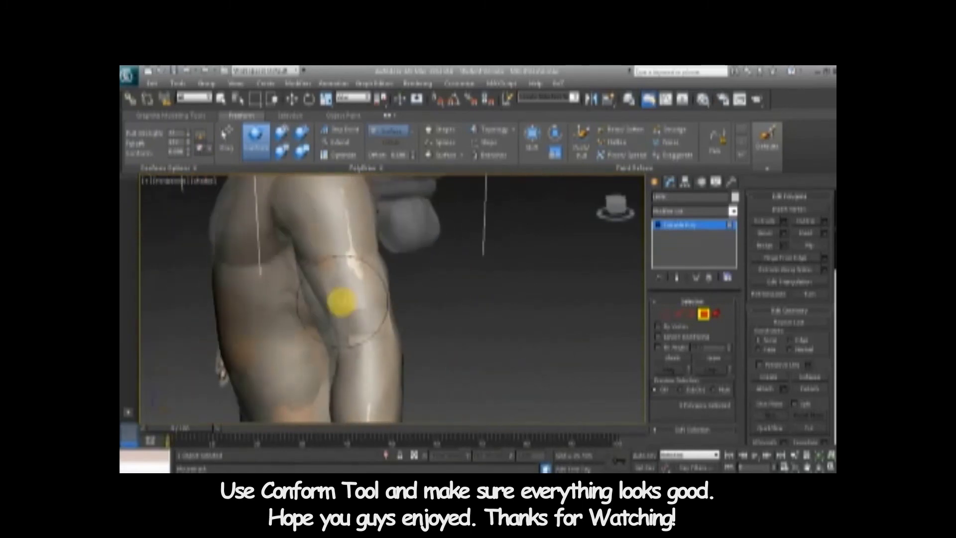
pyautogui.keyDown('alt'); pyautogui.moveTo(333, 323); pyautogui.dragTo(351, 302, button='middle'); pyautogui.keyUp('alt')
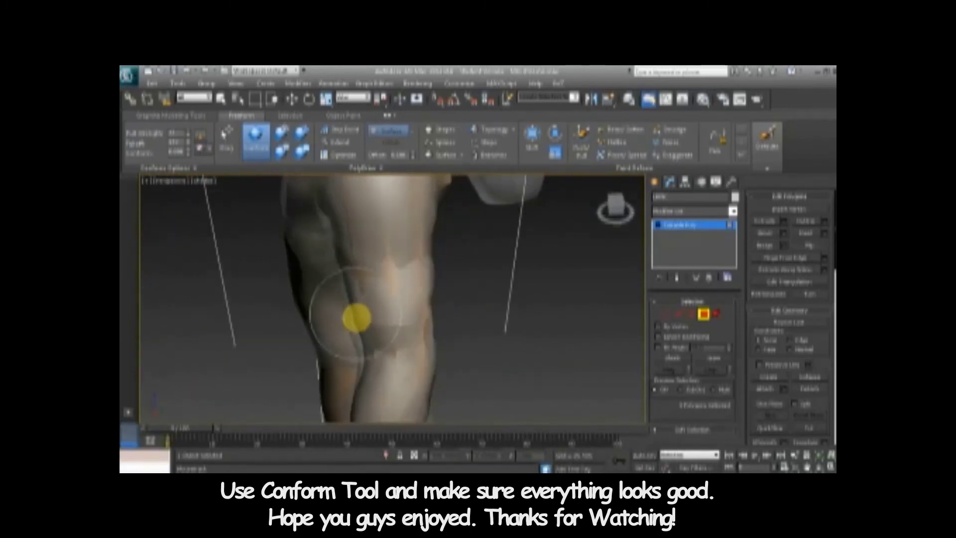
pyautogui.keyDown('alt'); pyautogui.moveTo(421, 340); pyautogui.dragTo(516, 342, button='middle'); pyautogui.keyUp('alt')
# Delete the high-poly character and select the low-poly body
pyautogui.click(655, 181)
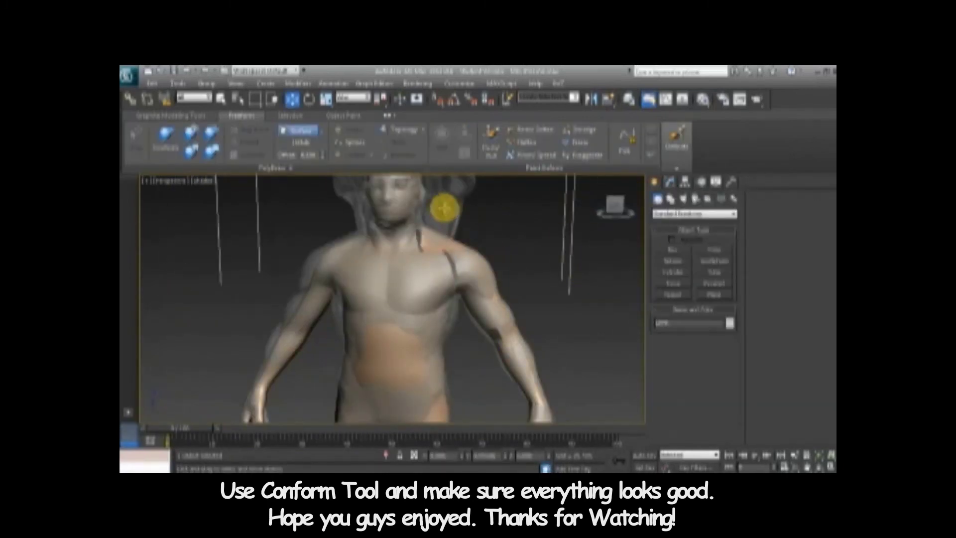
pyautogui.press('Delete')
pyautogui.click(480, 271)
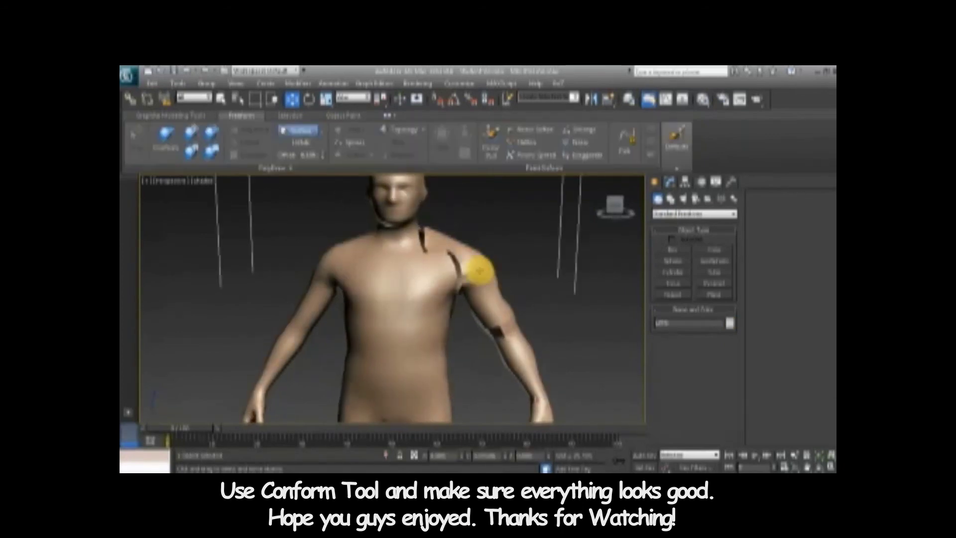
# Select the whole low-poly left arm at element level and bring up its polygon smoothing group settings
pyautogui.click(668, 182)
pyautogui.click(716, 313)
pyautogui.click(488, 272)
pyautogui.keyDown('alt'); pyautogui.moveTo(543, 286); pyautogui.dragTo(560, 314, button='middle'); pyautogui.keyUp('alt')
pyautogui.click(467, 269)
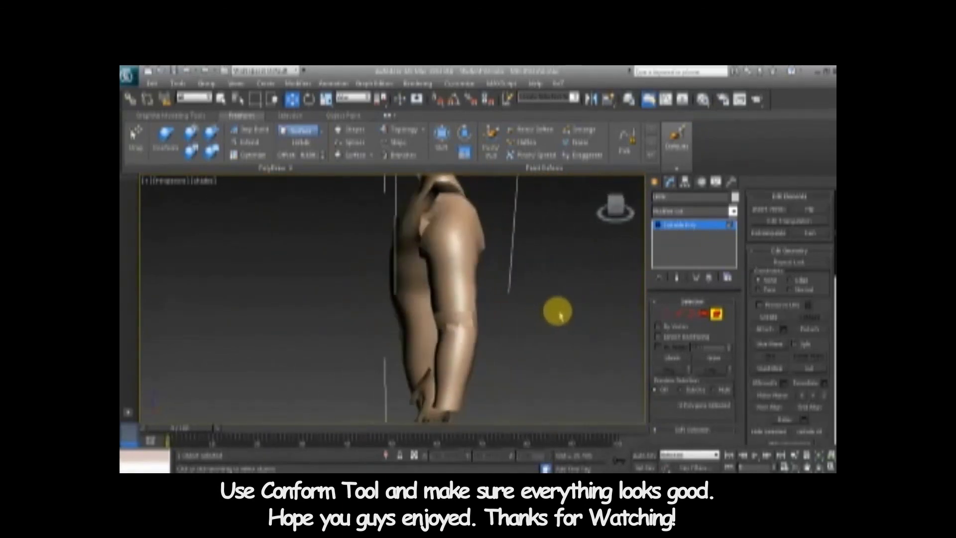
pyautogui.moveTo(834, 243); pyautogui.dragTo(831, 341)
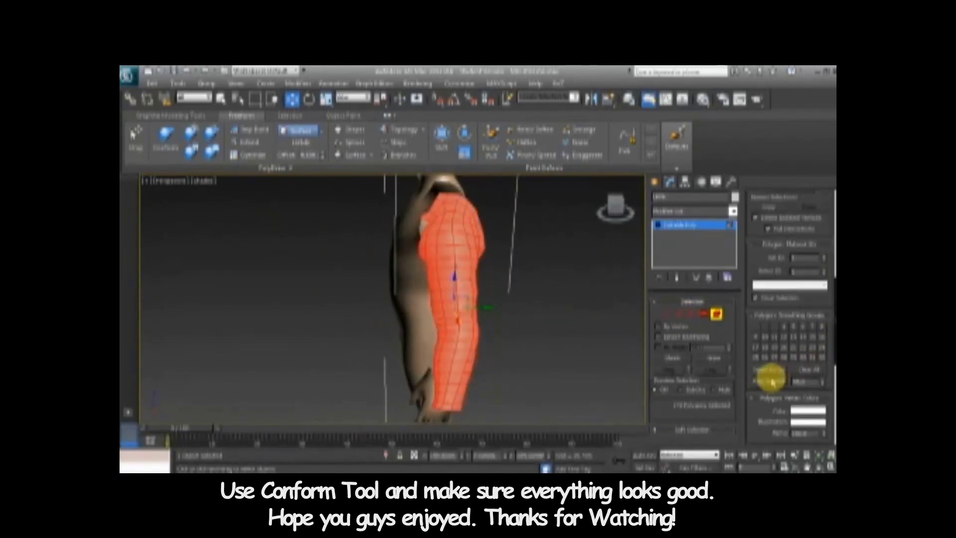
# Move the selected low-poly arm element sideways, away from the body
pyautogui.moveTo(558, 334)
pyautogui.keyDown('alt'); pyautogui.mouseDown(button='middle')
pyautogui.moveTo(621, 314)
pyautogui.moveTo(552, 337)
pyautogui.moveTo(611, 315)
pyautogui.moveTo(533, 331)
pyautogui.moveTo(565, 320)
pyautogui.mouseUp(button='middle'); pyautogui.keyUp('alt')
pyautogui.click(503, 277)
pyautogui.keyDown('alt'); pyautogui.moveTo(503, 276); pyautogui.dragTo(547, 273, button='middle'); pyautogui.keyUp('alt')
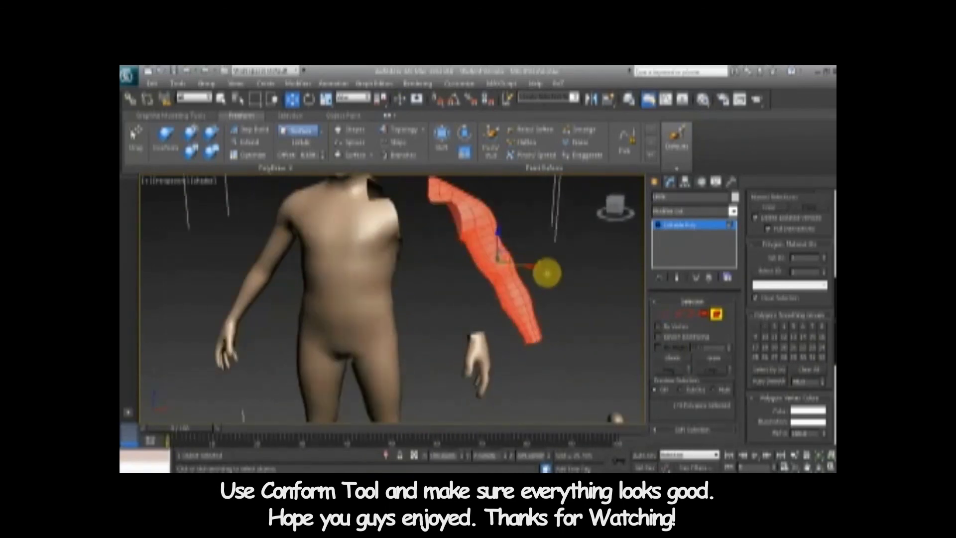
# Undo the arm move and the high-poly deletion, and inspect the arm's fit against the high-poly body
pyautogui.hotkey('ctrl', 'z')
pyautogui.keyDown('alt'); pyautogui.moveTo(446, 279); pyautogui.dragTo(492, 302, button='middle'); pyautogui.keyUp('alt')
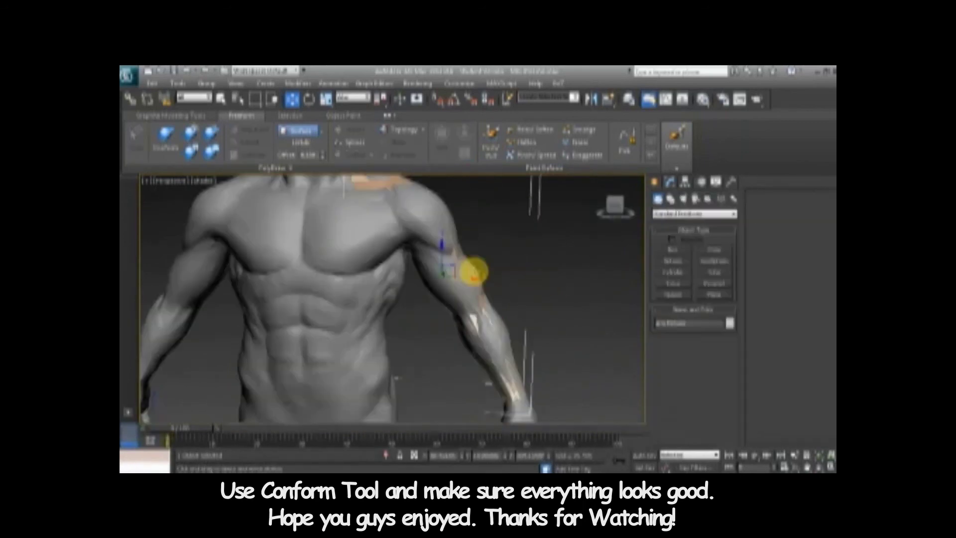
pyautogui.scroll(-3, 466, 279)
pyautogui.keyDown('alt'); pyautogui.moveTo(529, 287); pyautogui.dragTo(352, 285, button='middle'); pyautogui.keyUp('alt')
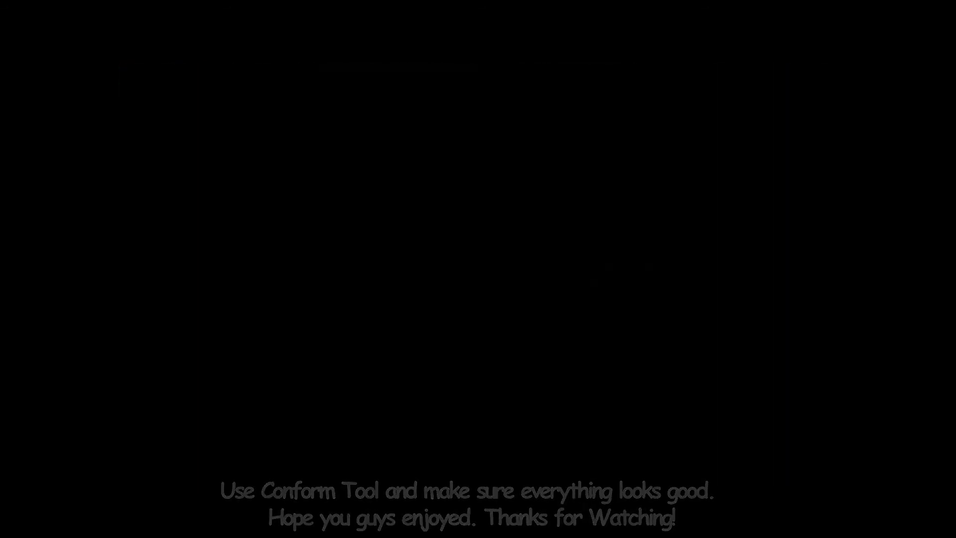